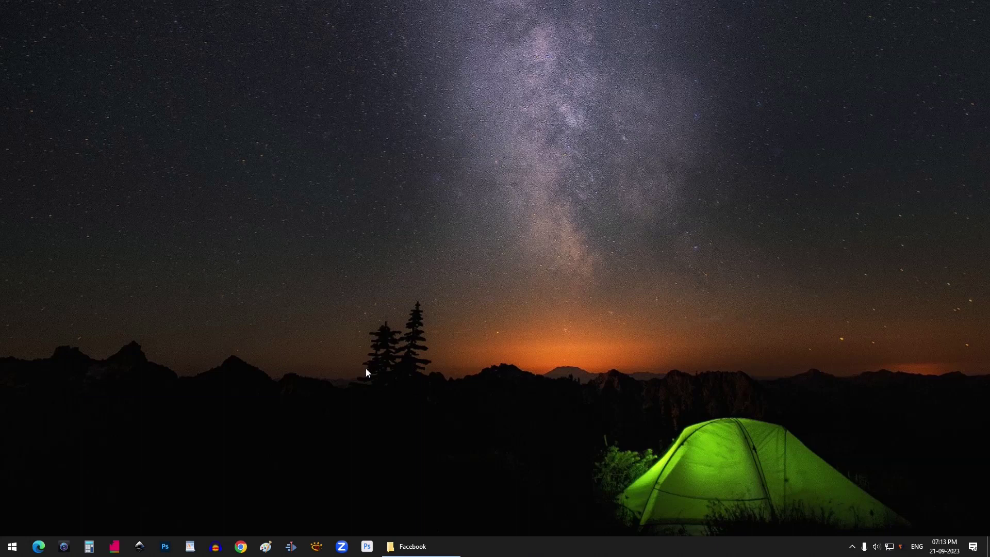
Launch Adobe Photoshop from the taskbar so its Home screen loads.
left_click(165, 546)
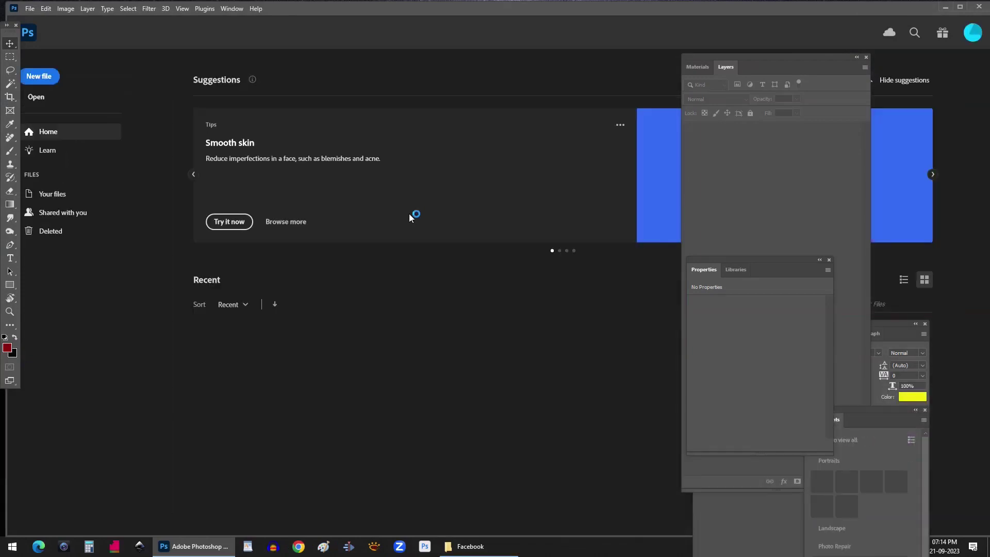
Drag WP_20150812_016 from the Facebook folder into Photoshop to open it.
left_click(471, 546)
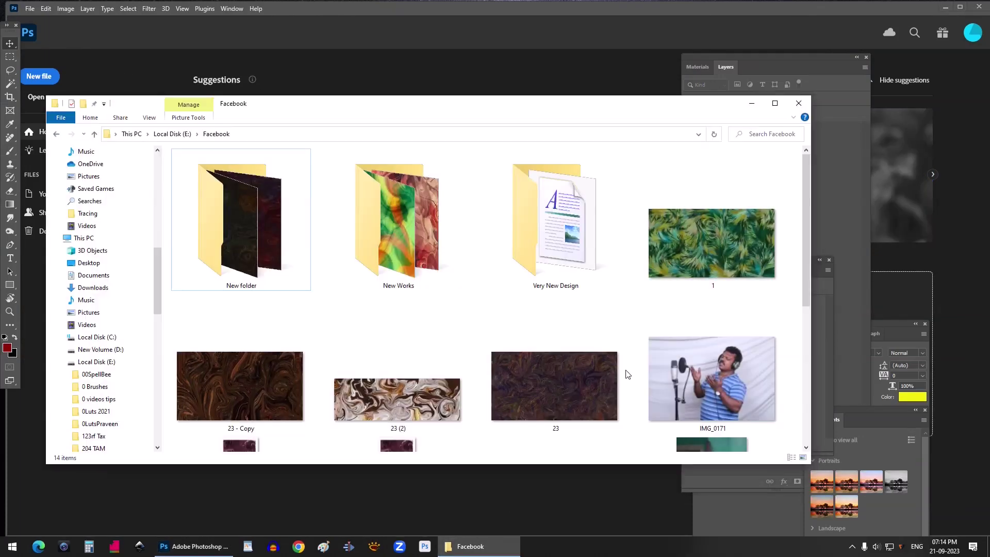
scroll(754, 315, "down", 2)
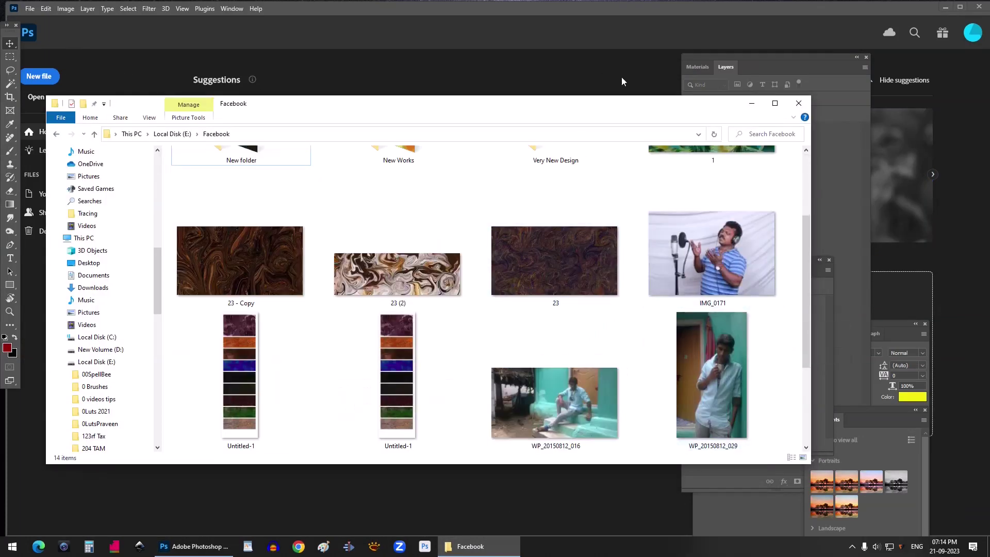
left_click_drag(587, 111, 689, 112)
left_click_drag(651, 394, 400, 71)
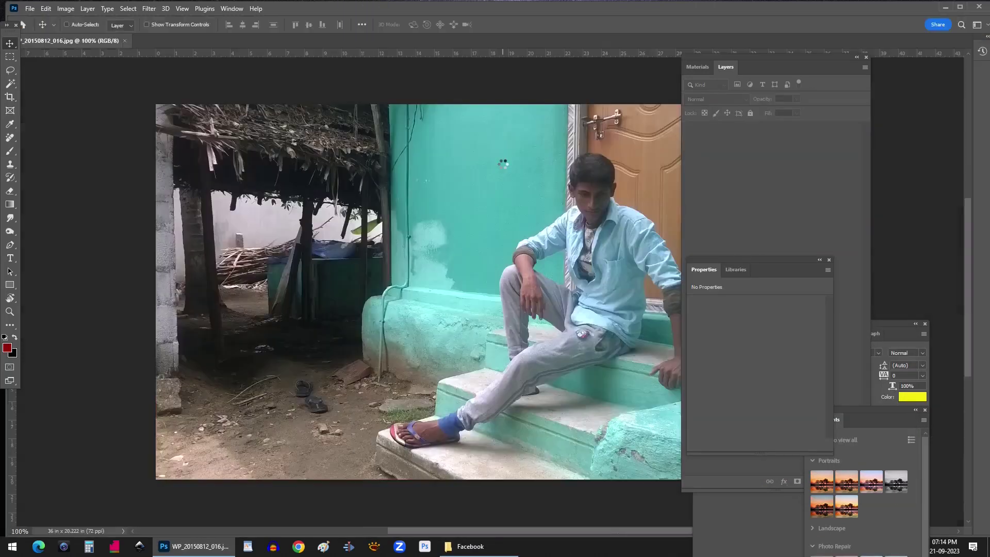
Select the shed area with the Rectangular Marquee, toggling the Contextual Task Bar off and on.
left_click(10, 57)
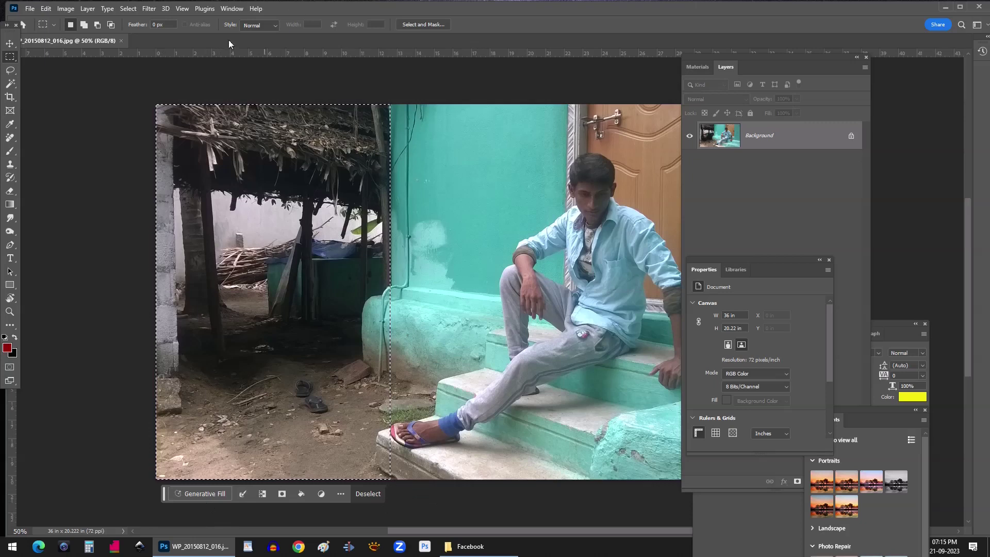
left_click(230, 9)
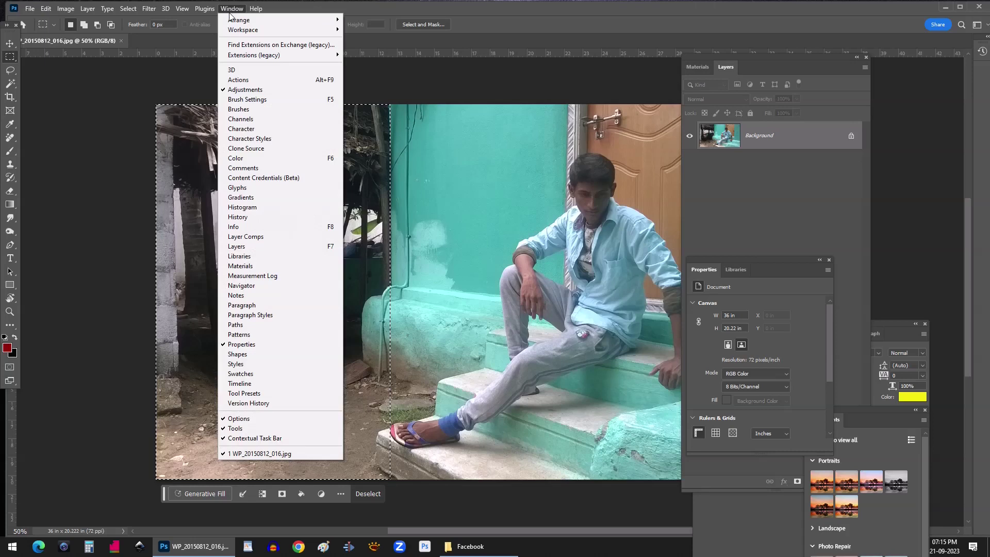
left_click(260, 439)
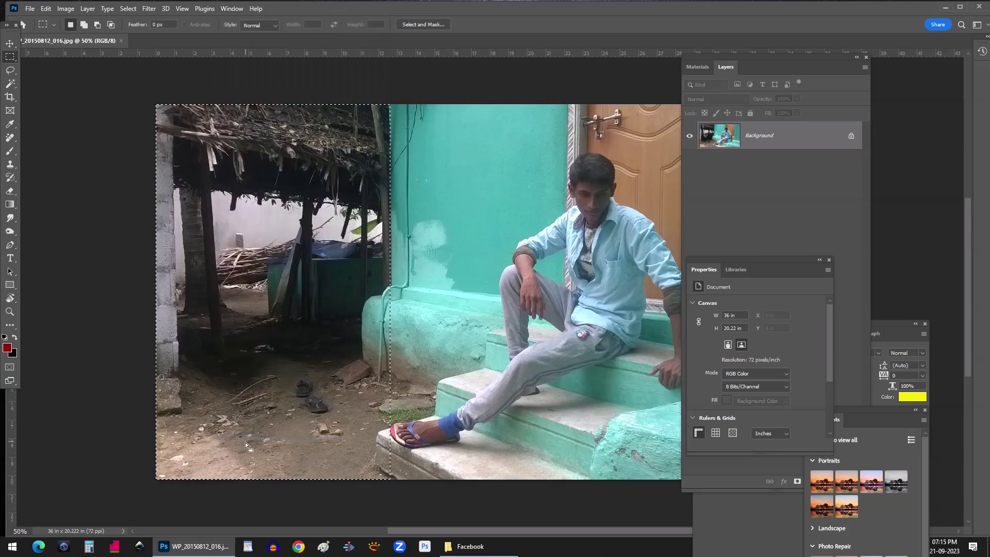
left_click(230, 8)
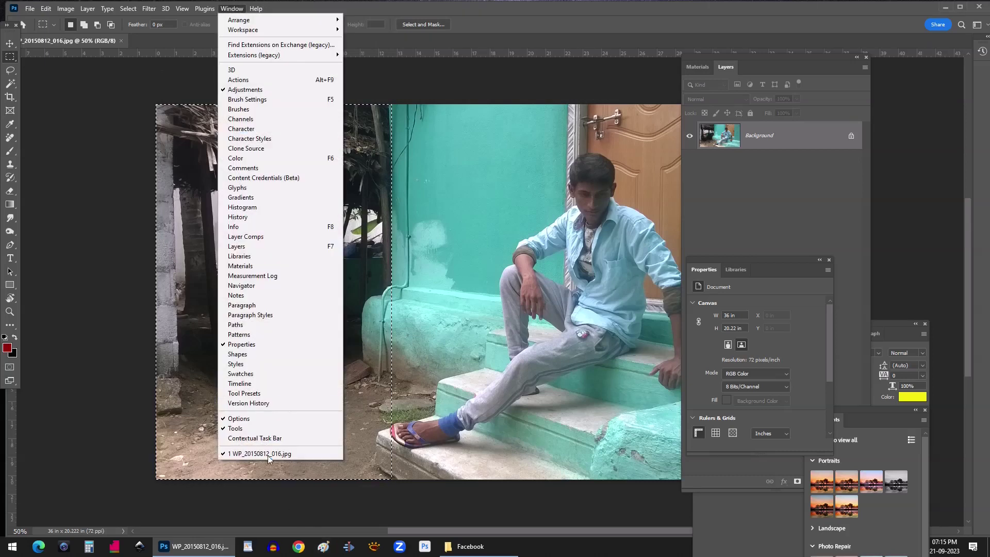
left_click(285, 439)
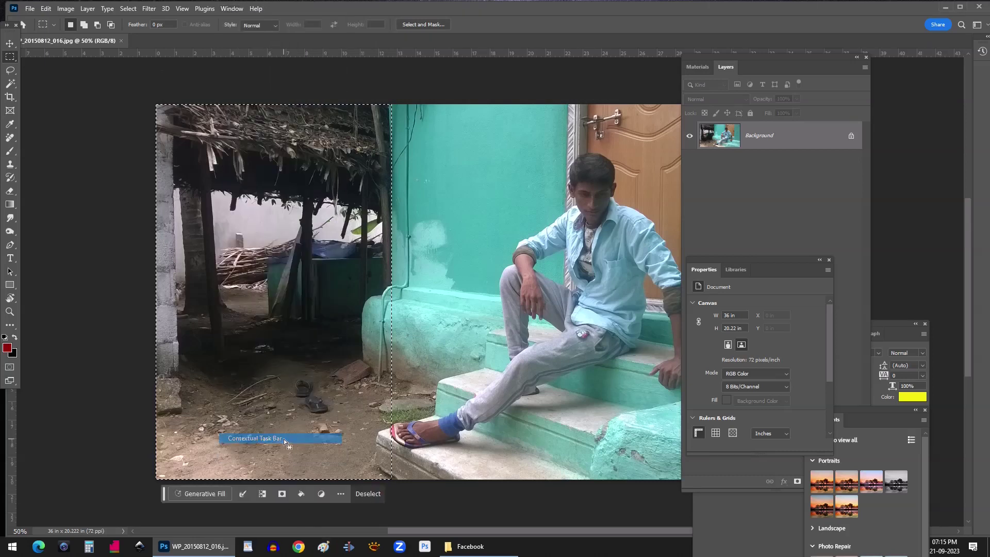
Generative Fill the selected shed area with the prompt 'sky'.
left_click(205, 494)
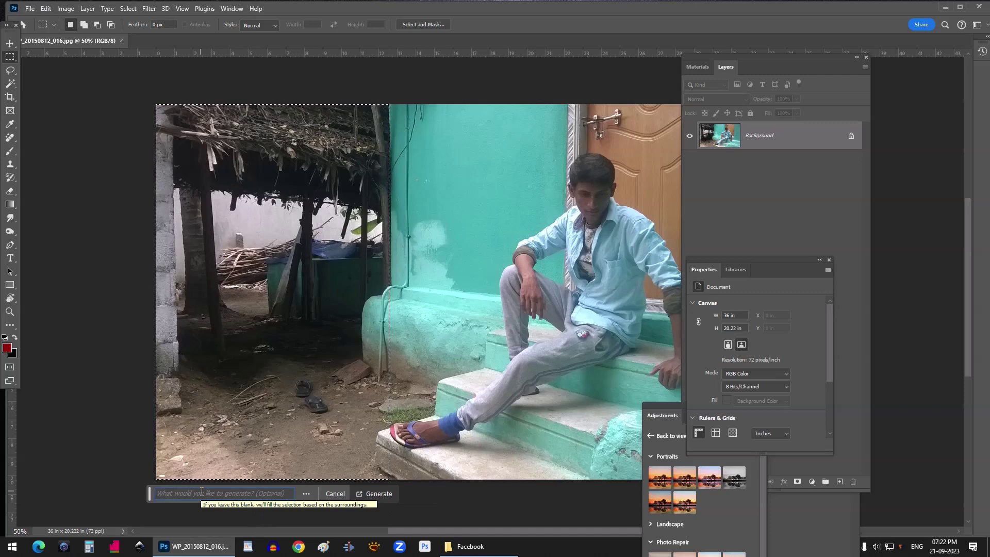
type("sky")
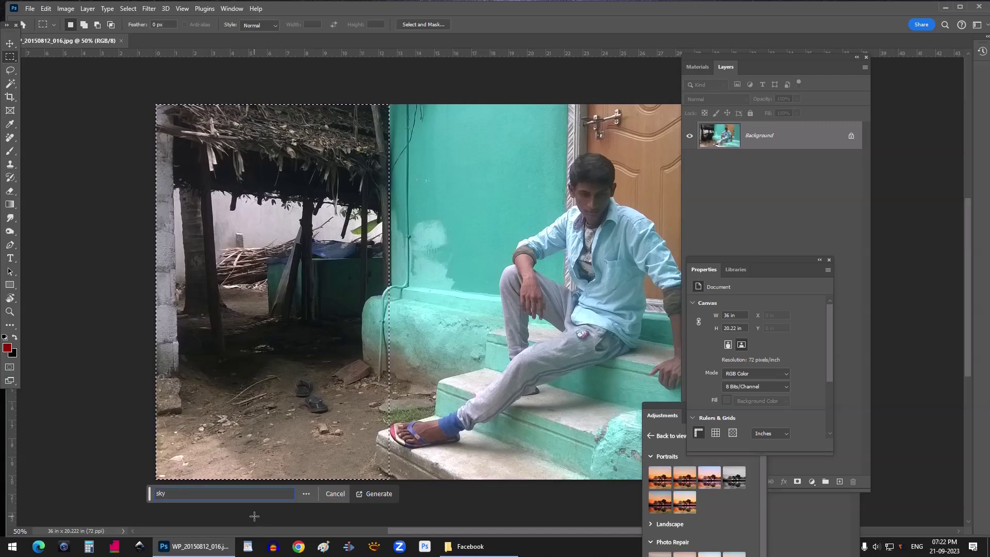
left_click(375, 494)
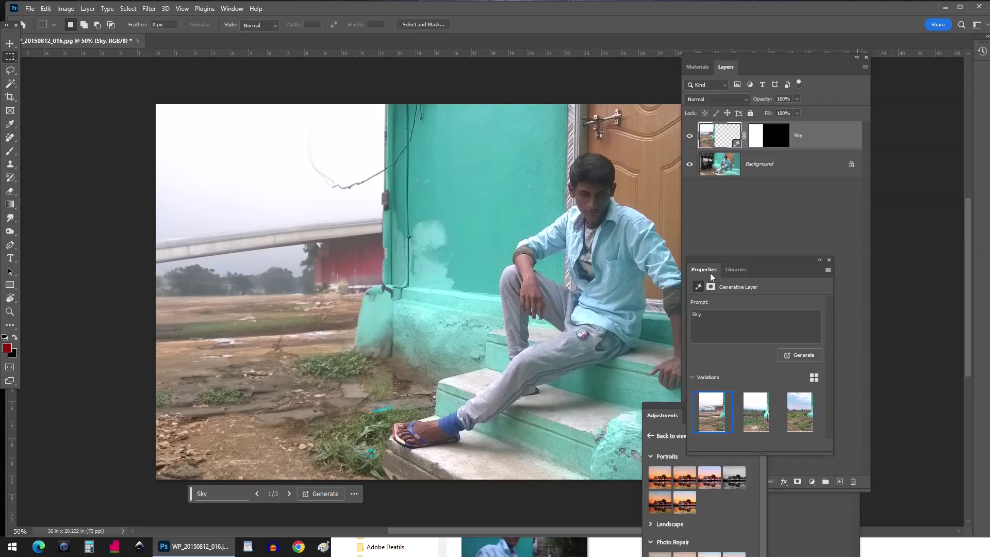
Reopen Properties, preview the generated variations and choose the third cloudy-sky one.
left_click(829, 259)
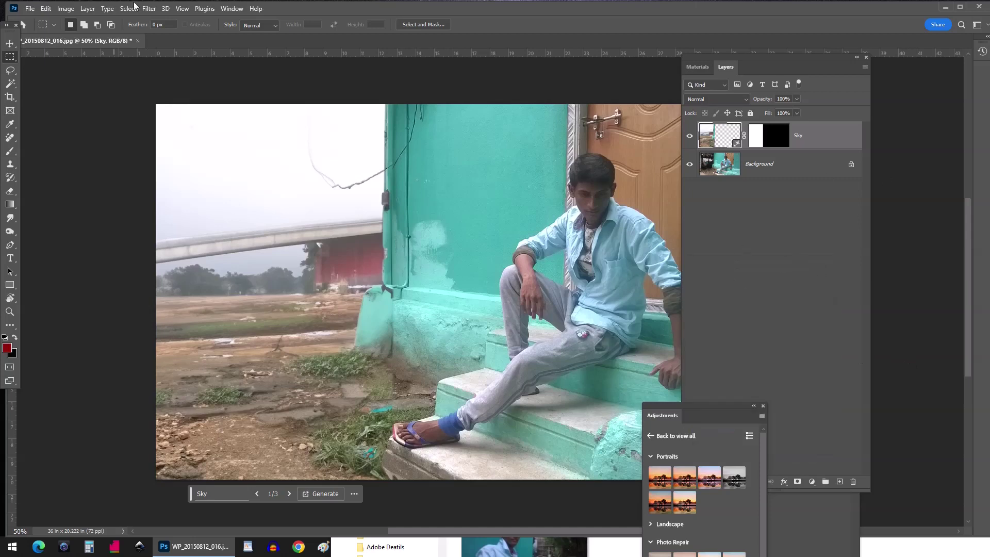
left_click(231, 8)
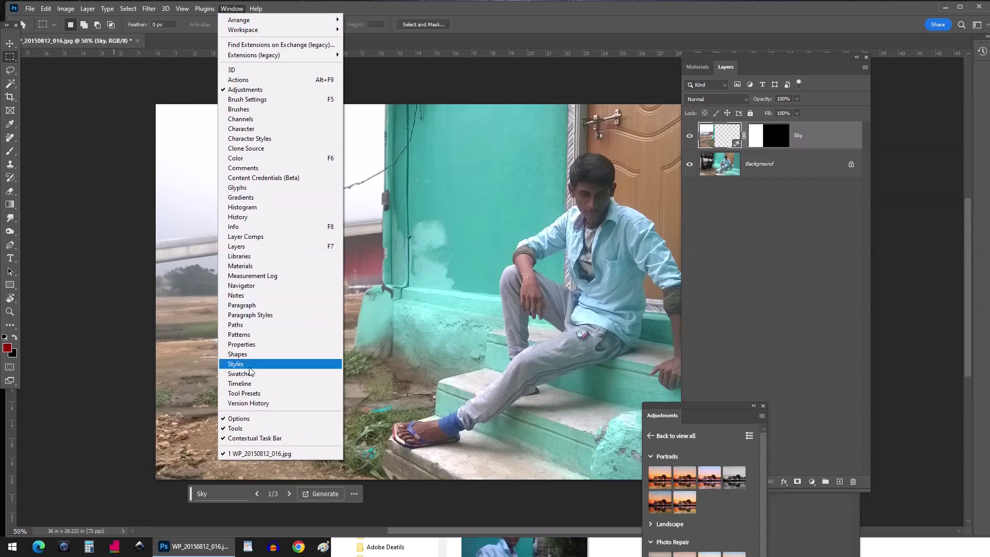
left_click(253, 349)
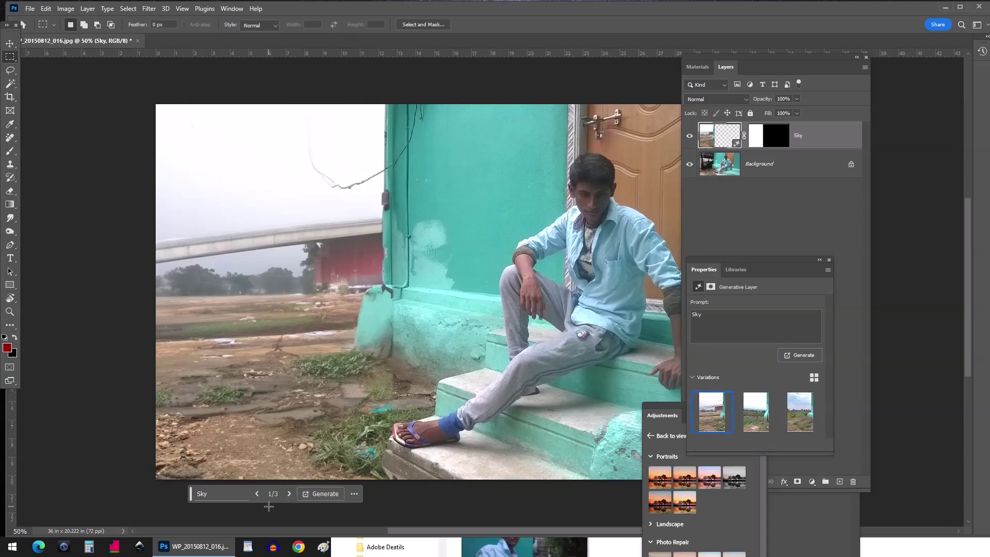
left_click(756, 409)
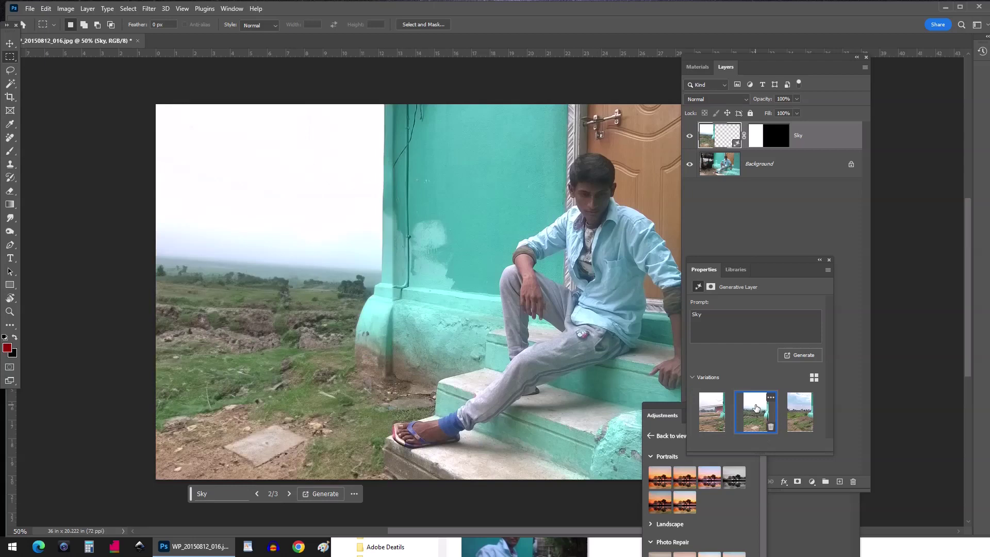
left_click(800, 409)
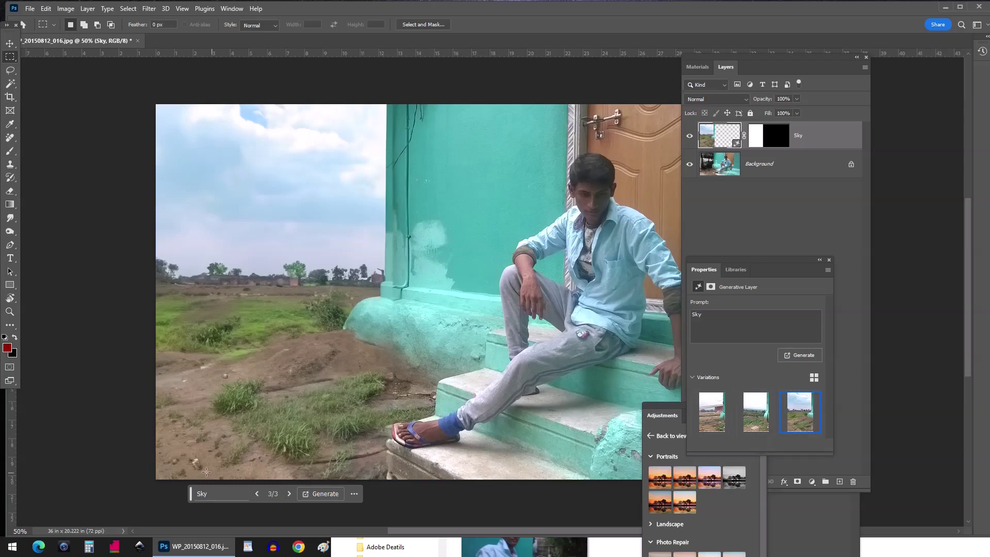
left_click(716, 415)
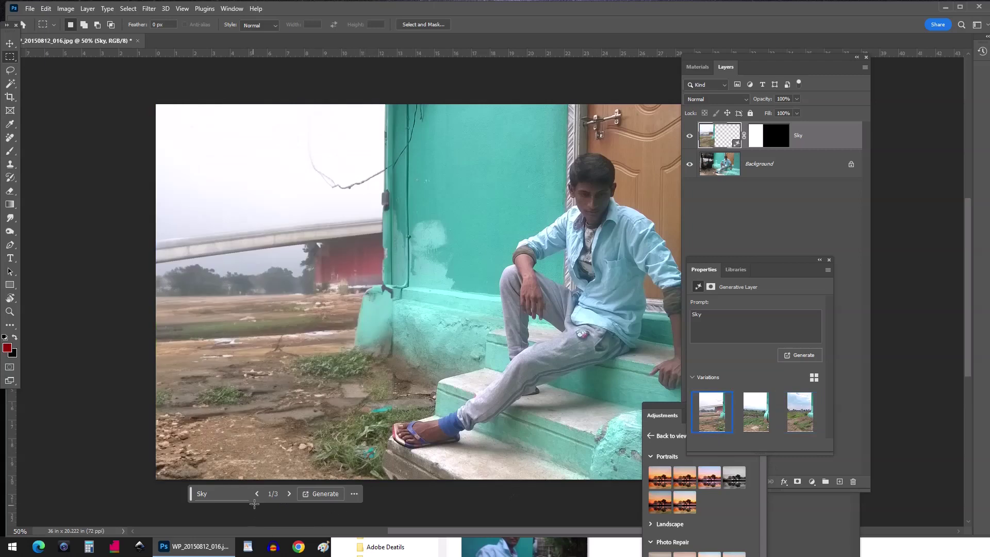
left_click(289, 493)
left_click(289, 494)
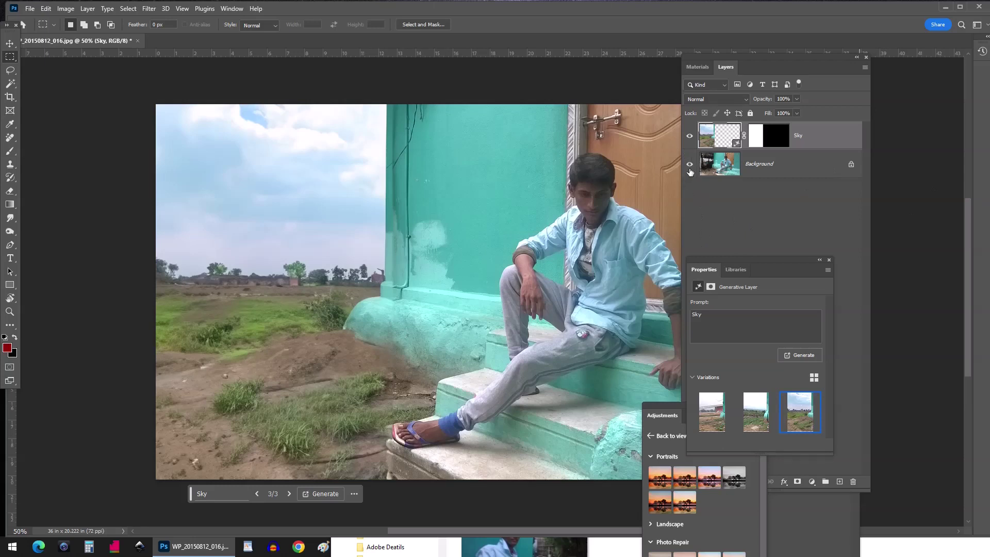
Toggle the Background and Sky layers' visibility to compare original and fill.
left_click(690, 165)
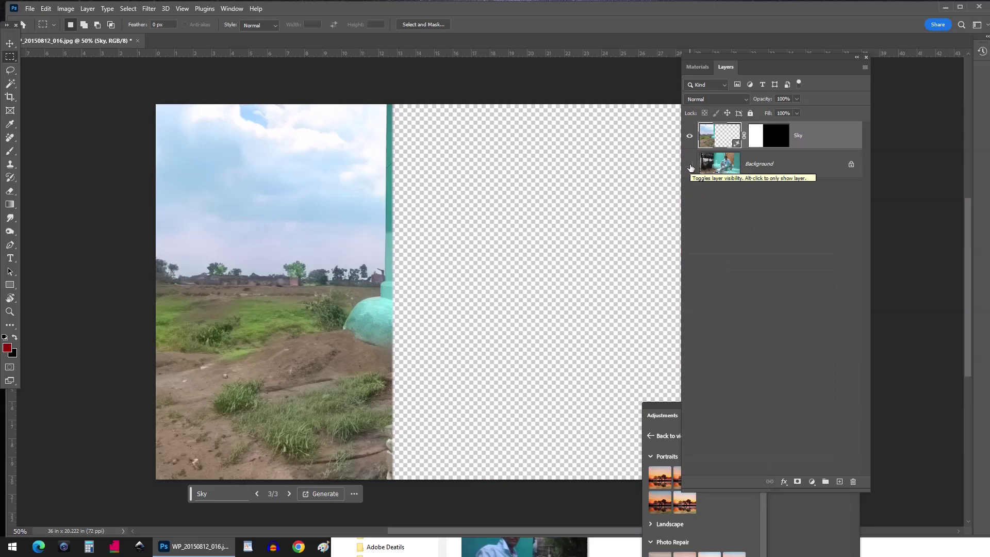
left_click(690, 165)
left_click(690, 136)
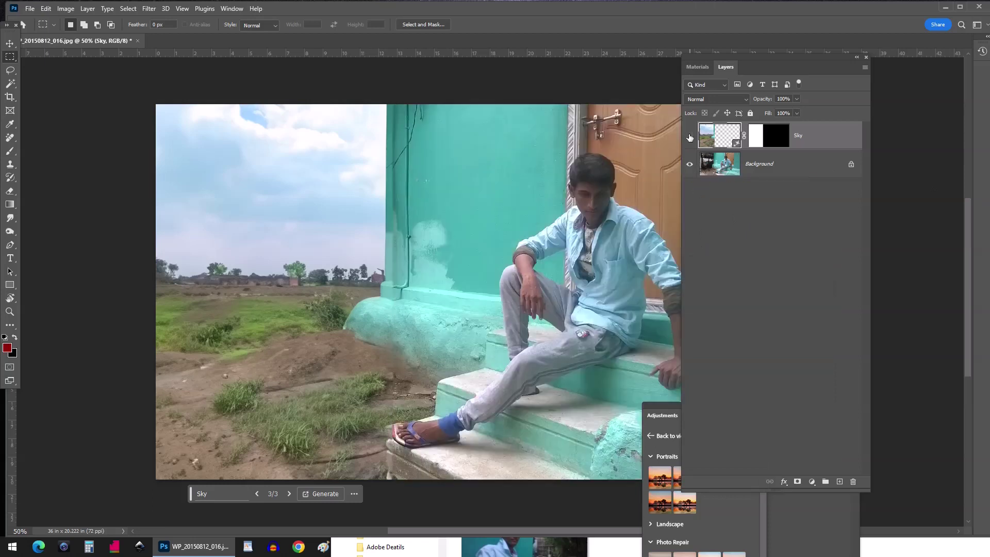
left_click(690, 136)
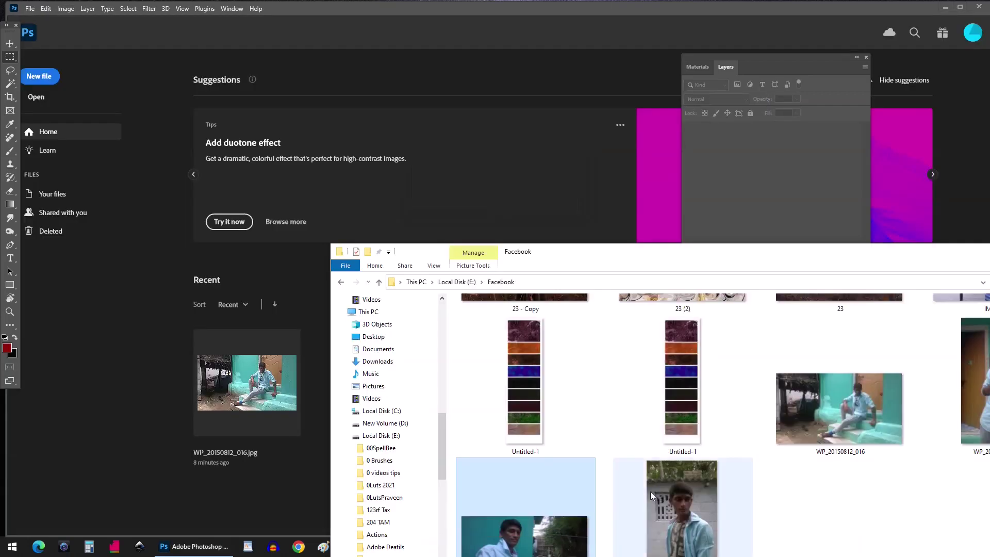
Drag the portrait WP_20150812_041 from File Explorer into Photoshop.
left_click_drag(712, 485, 355, 137)
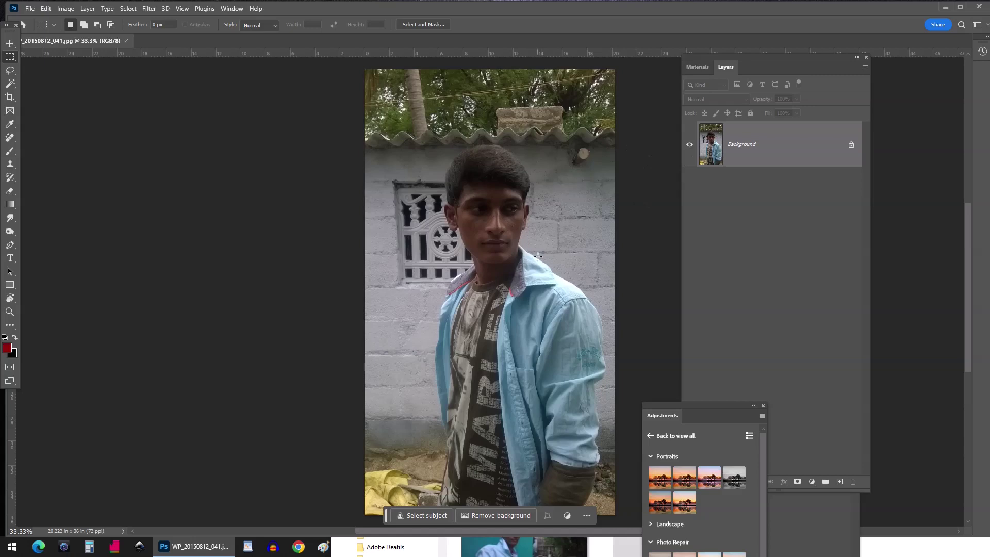
Extend the crop beyond the portrait on every side and commit with Generative Expand.
left_click(9, 98)
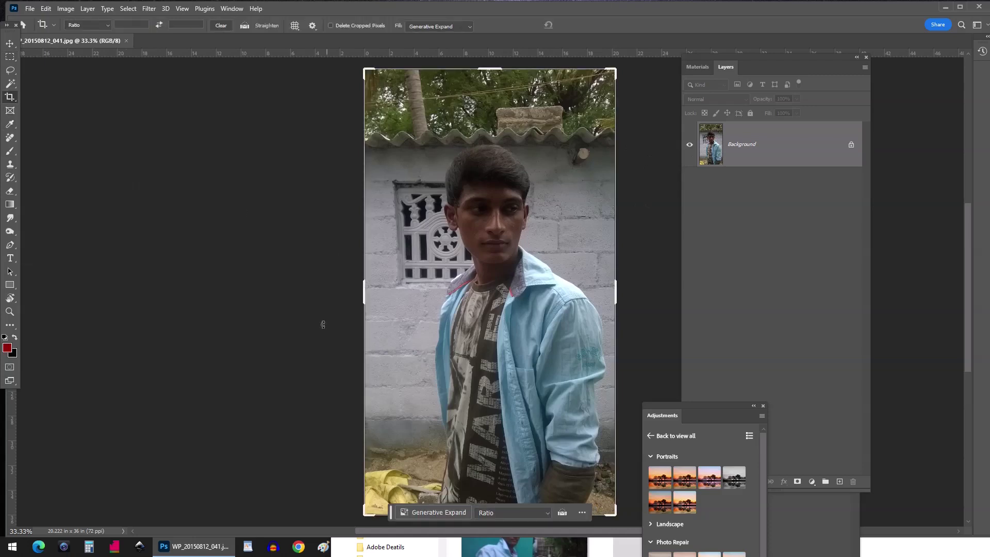
mouse_move(364, 292)
left_mouse_down()
mouse_move(240, 285)
mouse_move(274, 286)
left_mouse_up()
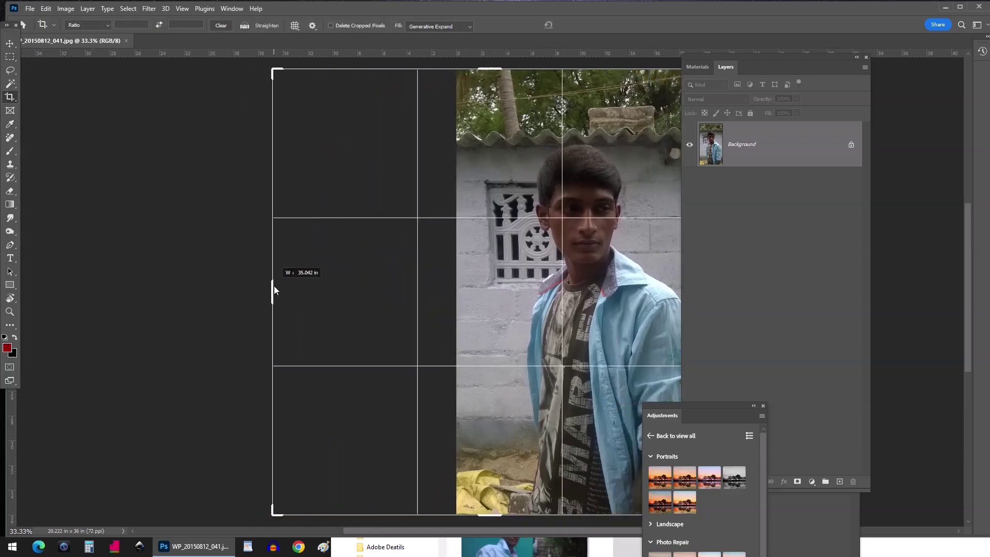
left_click_drag(758, 58, 891, 80)
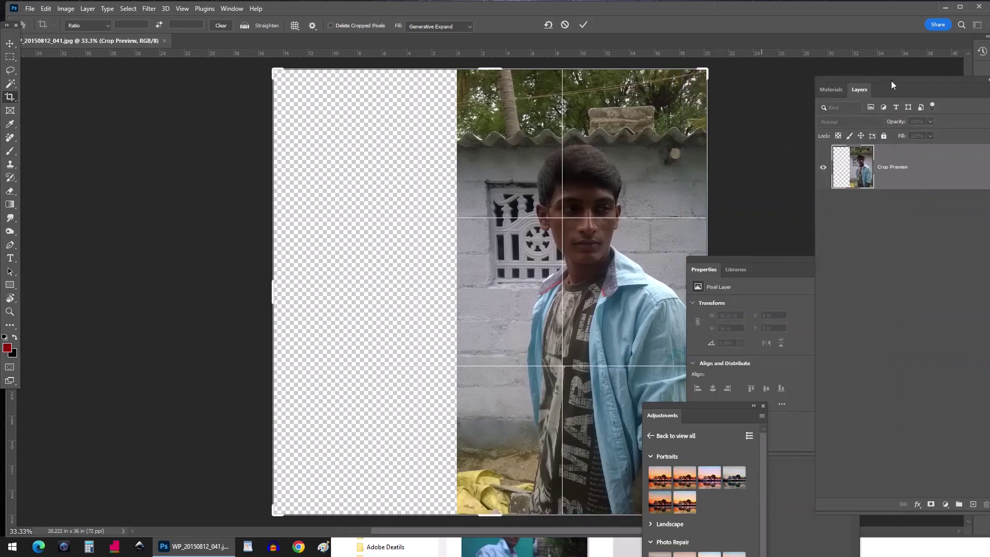
left_click_drag(714, 248, 773, 249)
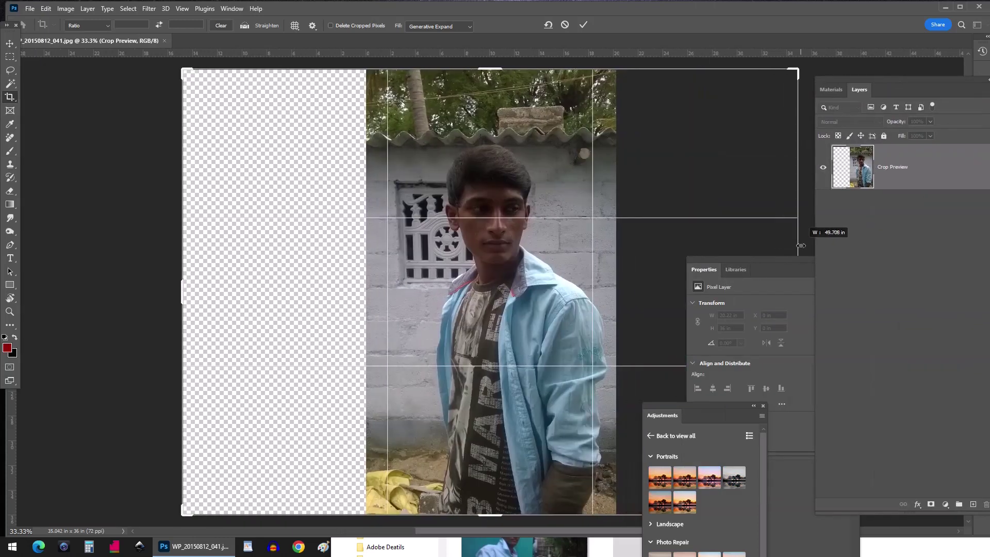
left_click_drag(494, 68, 501, 116)
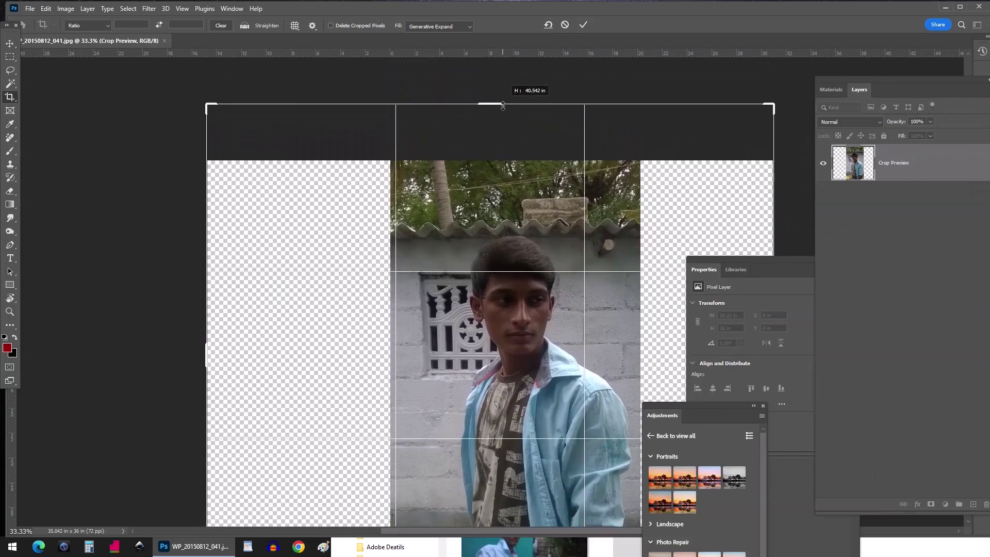
left_click_drag(501, 115, 500, 105)
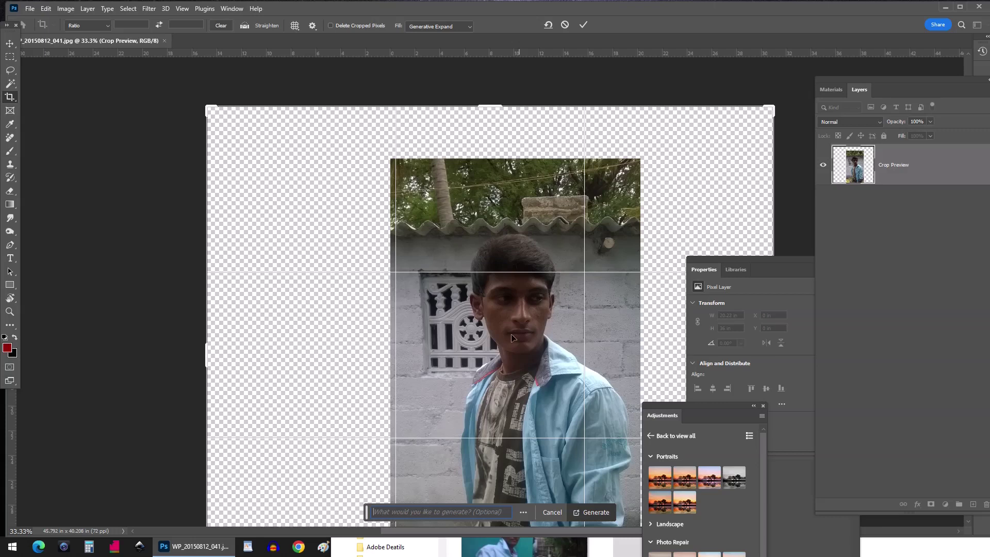
key("ctrl+minus")
key("ctrl+minus")
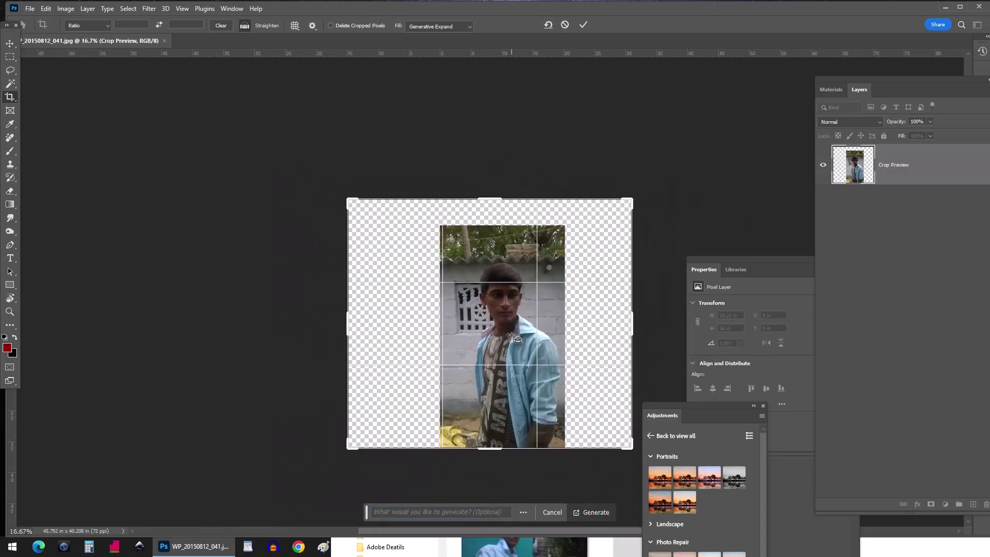
left_click_drag(490, 448, 503, 467)
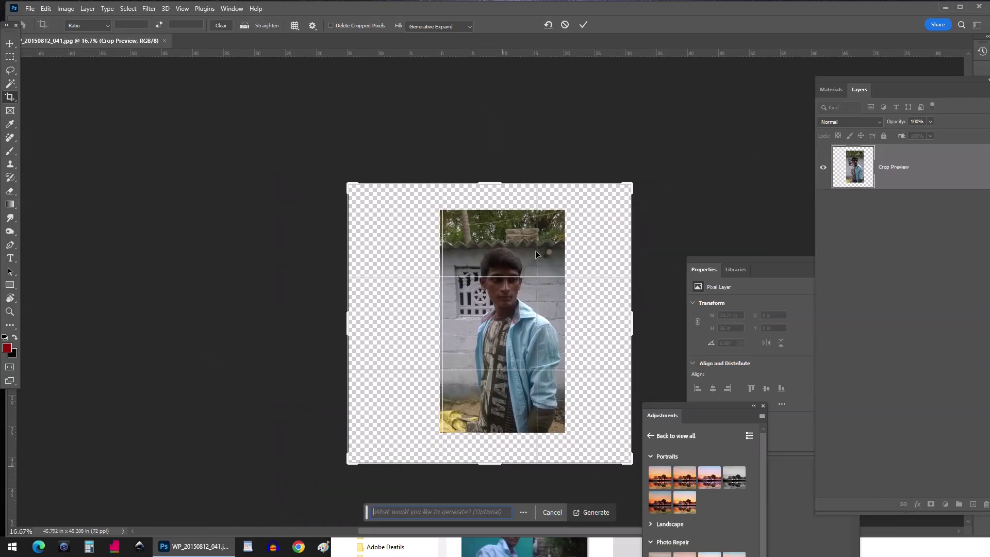
key("Return")
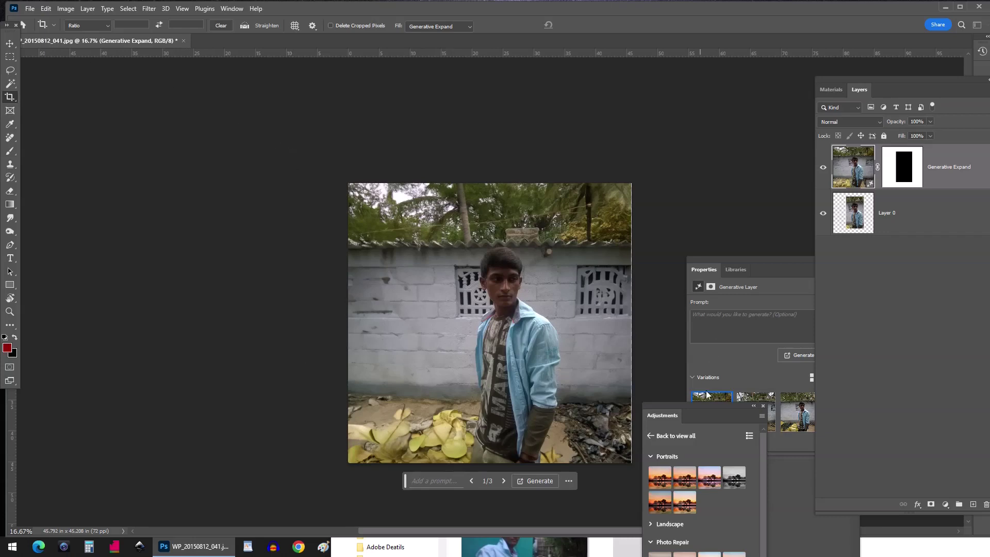
Preview the three expansion variations and keep the first background.
left_click_drag(700, 403, 605, 432)
mouse_move(756, 411)
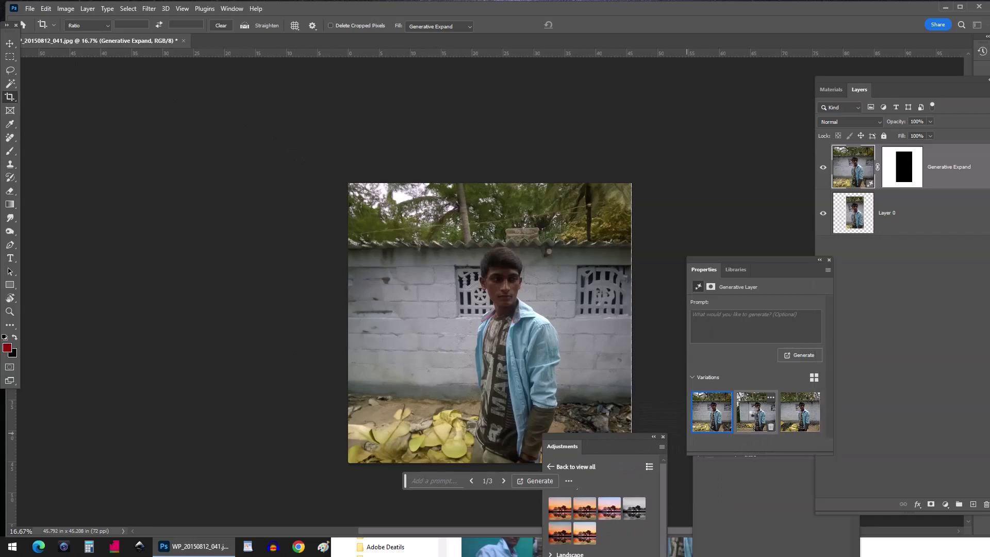
left_click(755, 415)
mouse_move(800, 411)
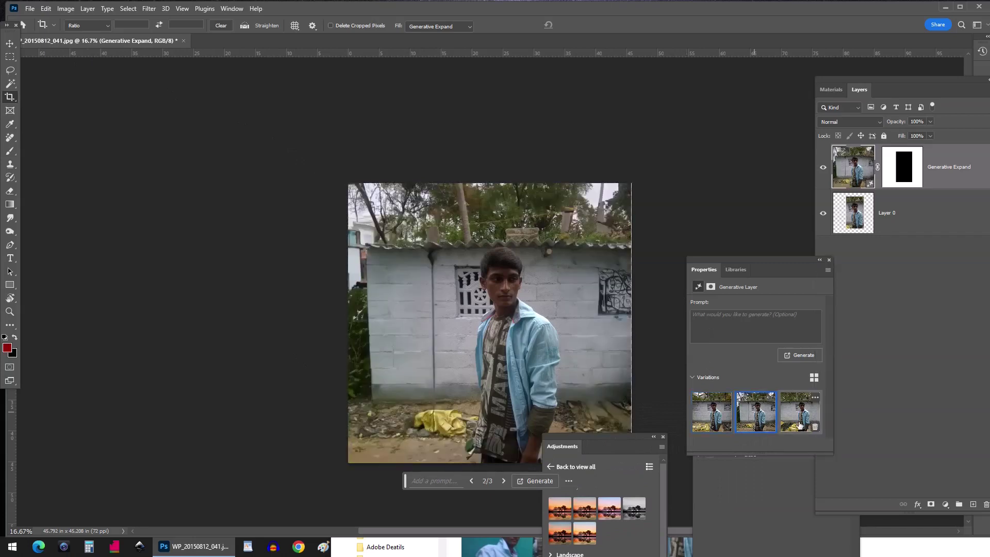
left_click(791, 413)
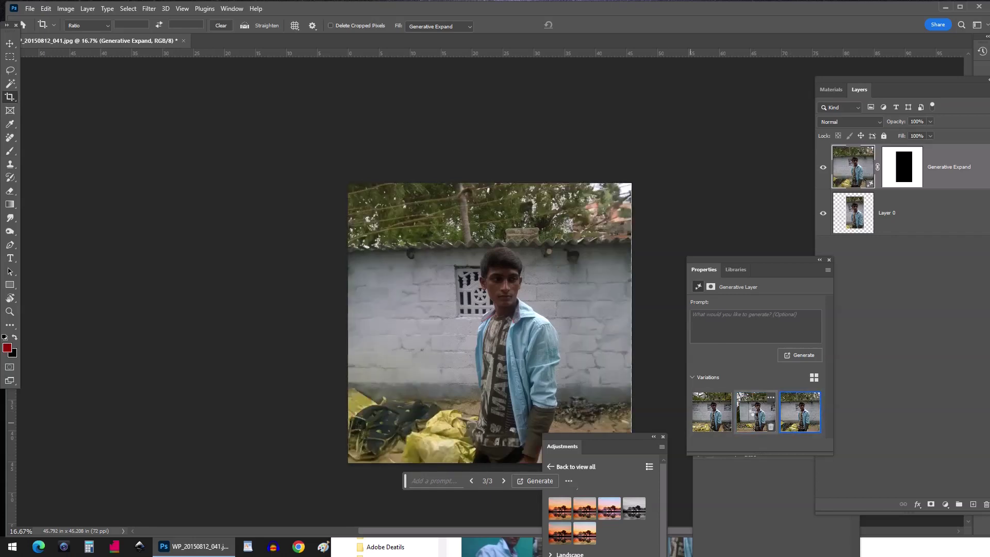
left_click(755, 412)
left_click(701, 407)
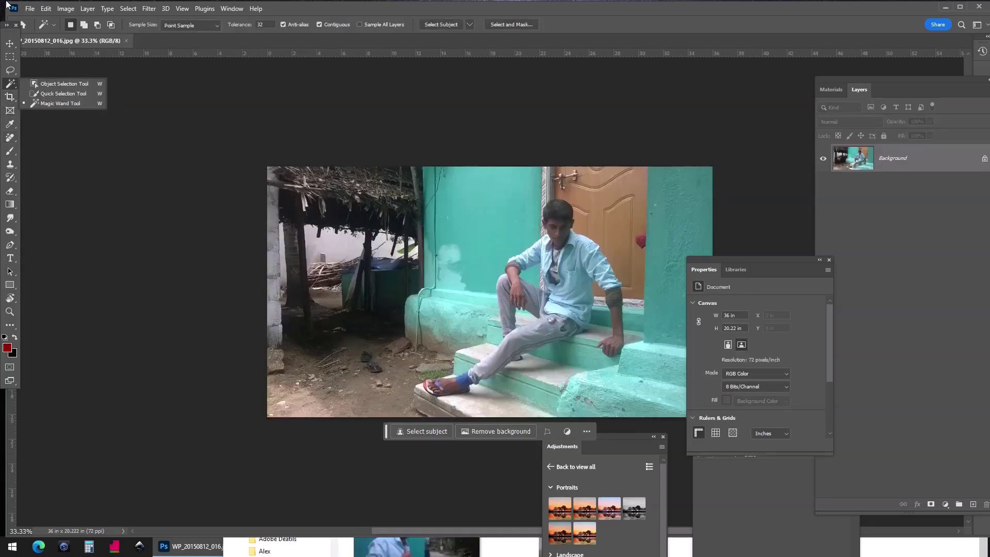
Resize the Spot Healing Brush and heal away the slipper on the ground.
left_click(10, 138)
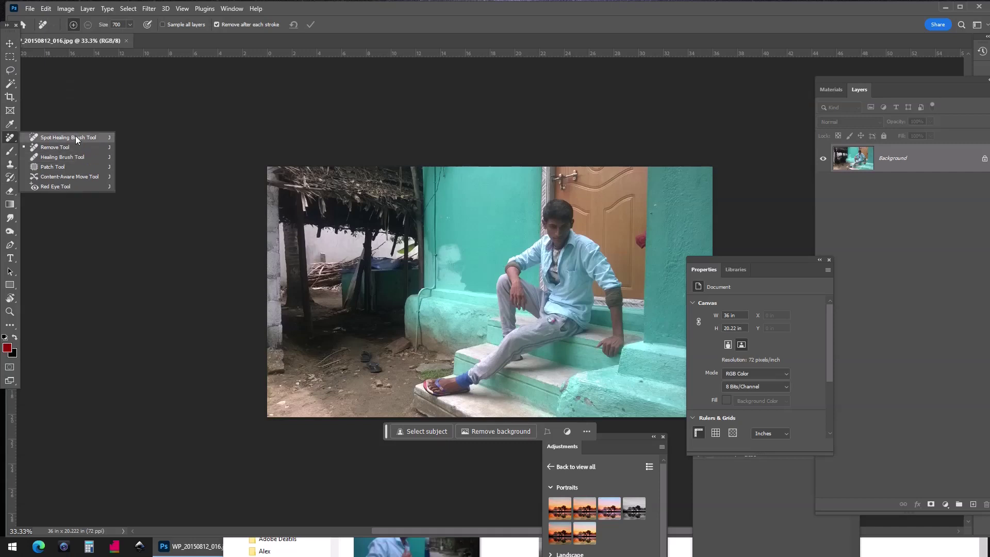
left_click(75, 137)
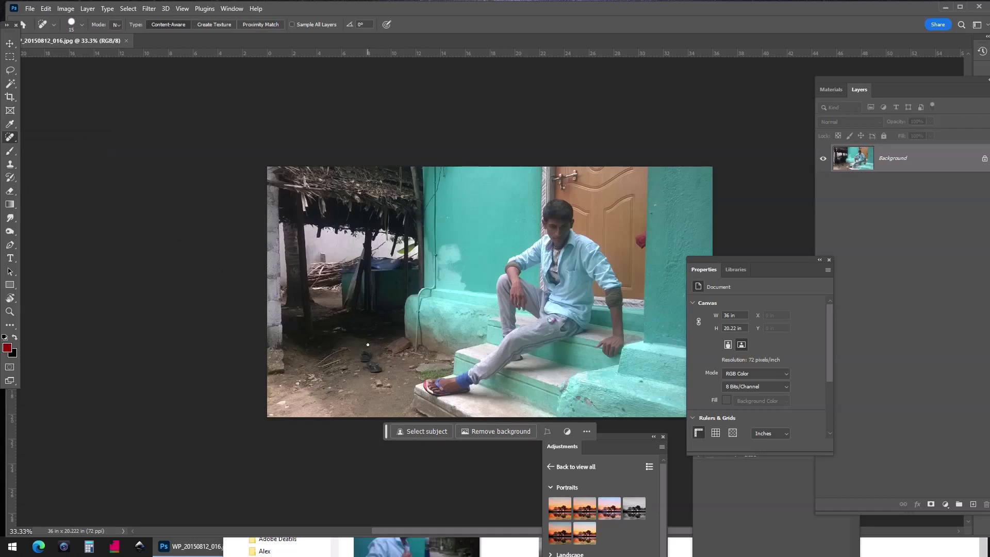
key("bracketright")
key("bracketright")
key("bracketright")
key("bracketright")
key("bracketright")
key("bracketright")
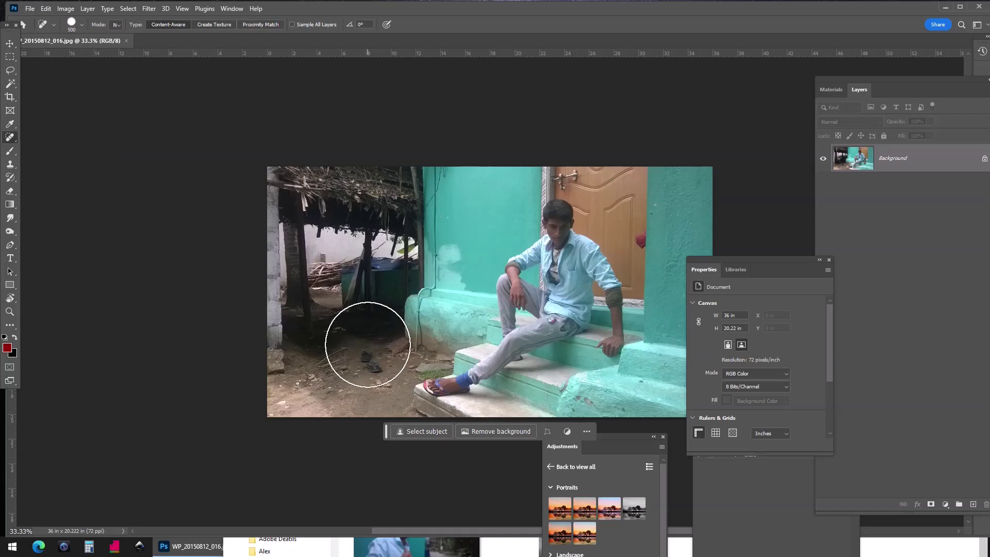
key("bracketleft")
key("bracketleft")
key("bracketleft")
key("bracketleft")
key("bracketleft")
key("bracketleft")
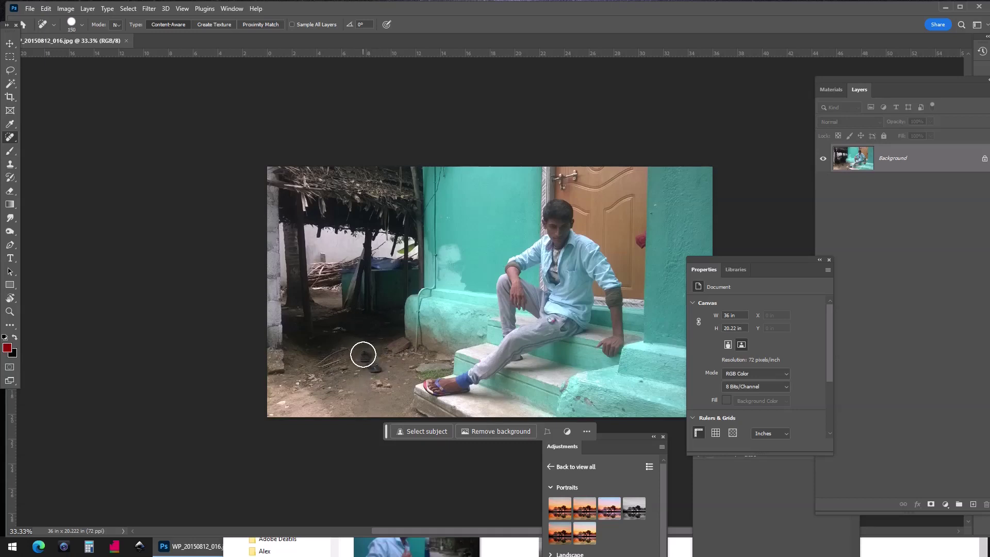
left_click_drag(362, 354, 379, 373)
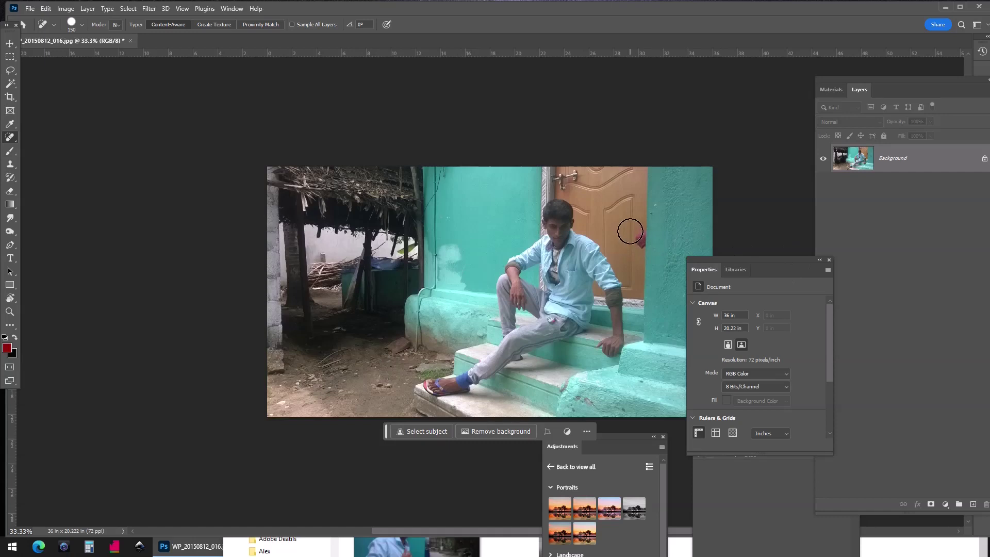
Zoom in and heal the red spot on the door edge and the trouser logo.
key("ctrl+plus")
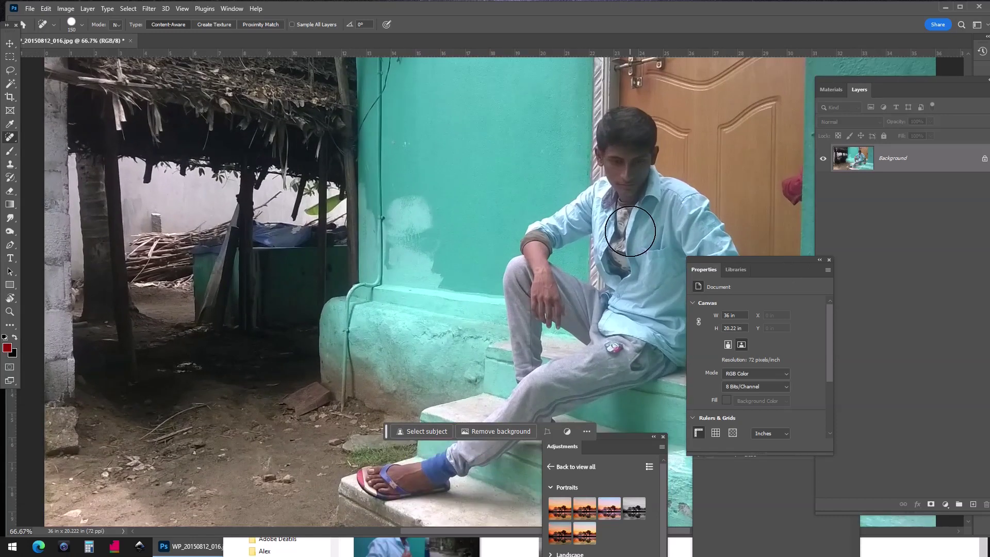
left_click_drag(686, 165, 203, 179)
key("bracketleft")
key("bracketleft")
key("bracketleft")
key("bracketleft")
left_click_drag(304, 185, 307, 224)
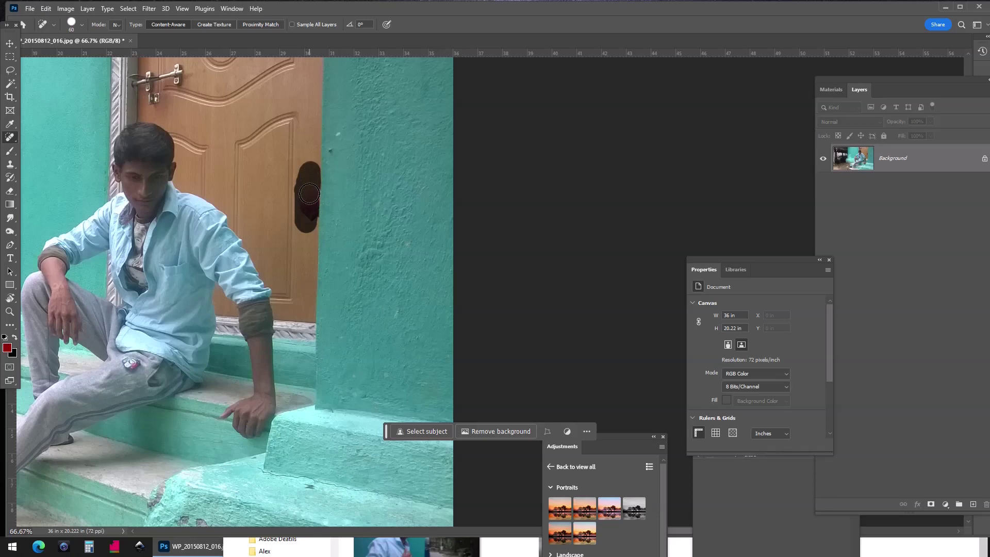
left_click_drag(307, 224, 305, 231)
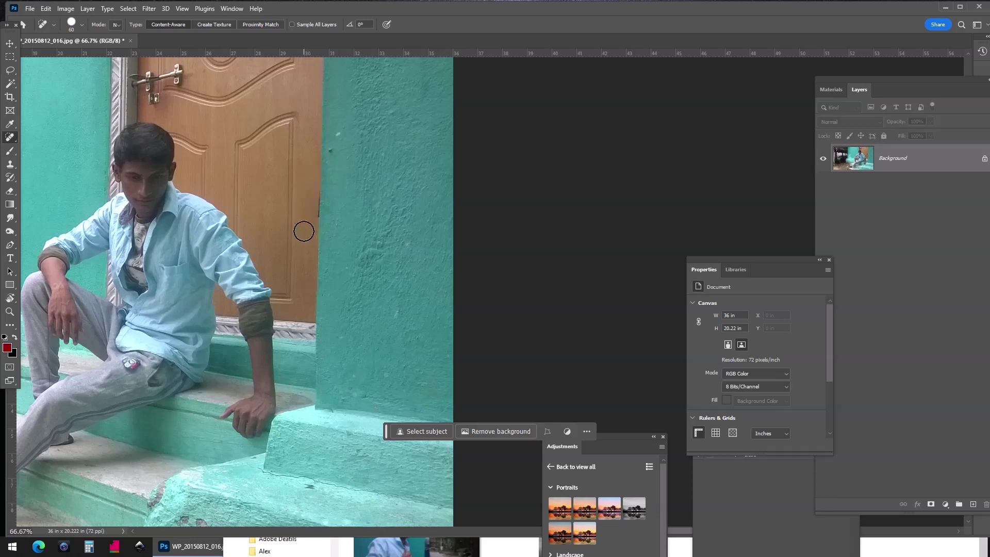
left_click_drag(251, 294, 542, 122)
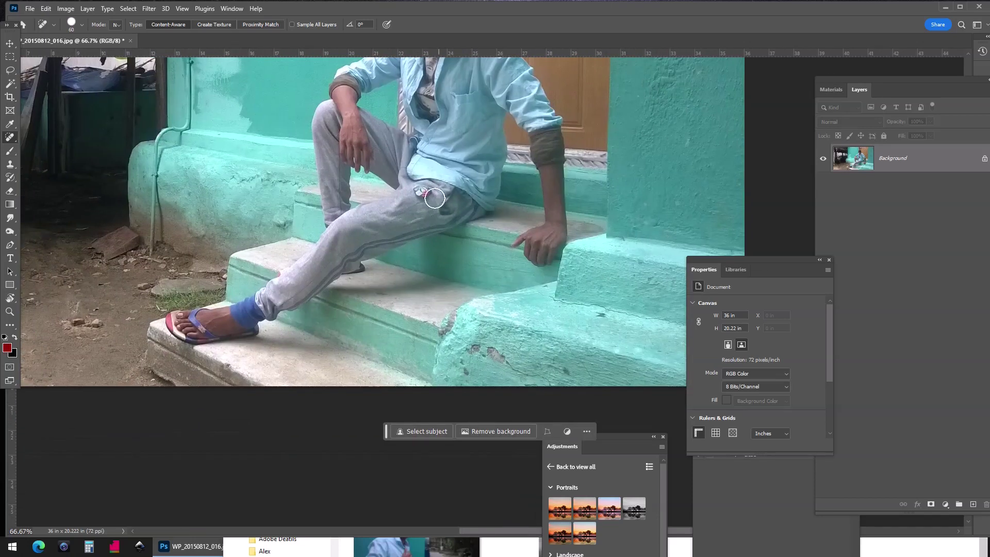
left_click(423, 190)
Fit the whole photo on screen with the Zoom tool's Fit Screen option.
left_click(9, 311)
right_click(289, 173)
left_click(310, 177)
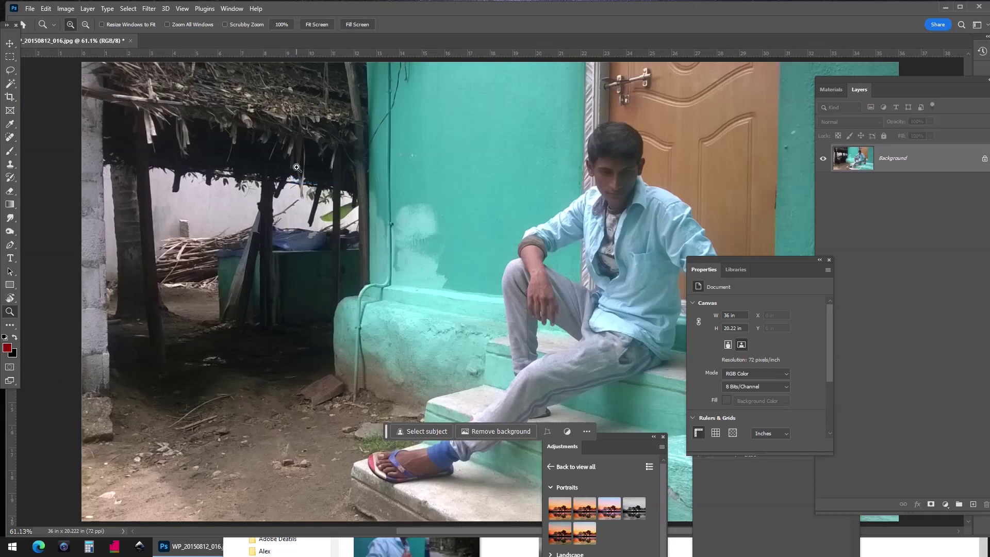
left_click_drag(946, 508, 863, 504)
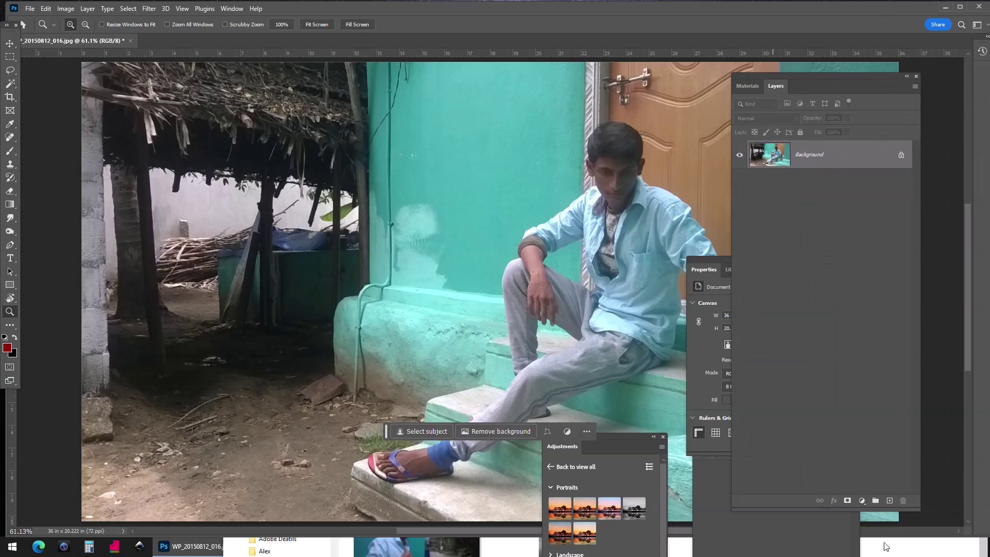
Add a Color Lookup adjustment layer using the Moonlight.3DL LUT.
left_click(862, 500)
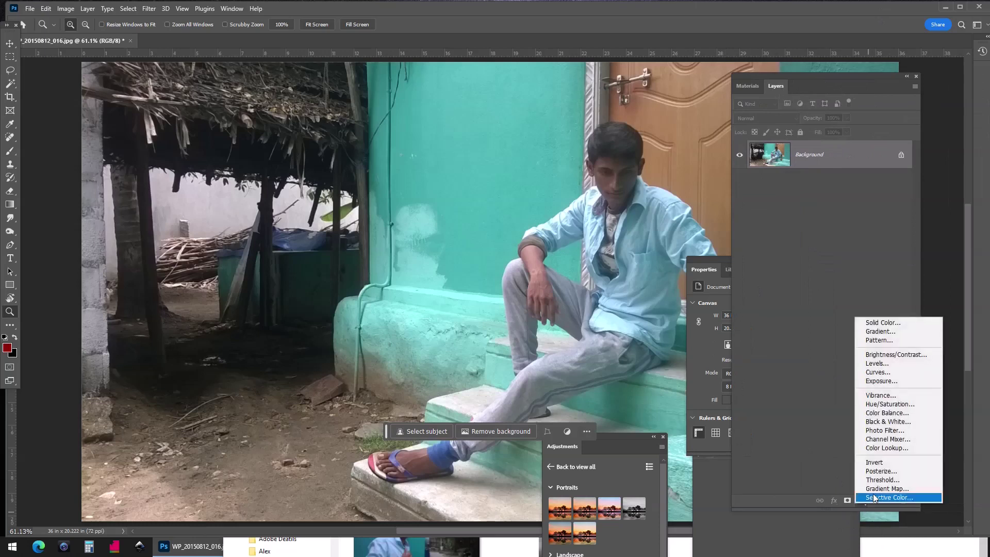
left_click(880, 449)
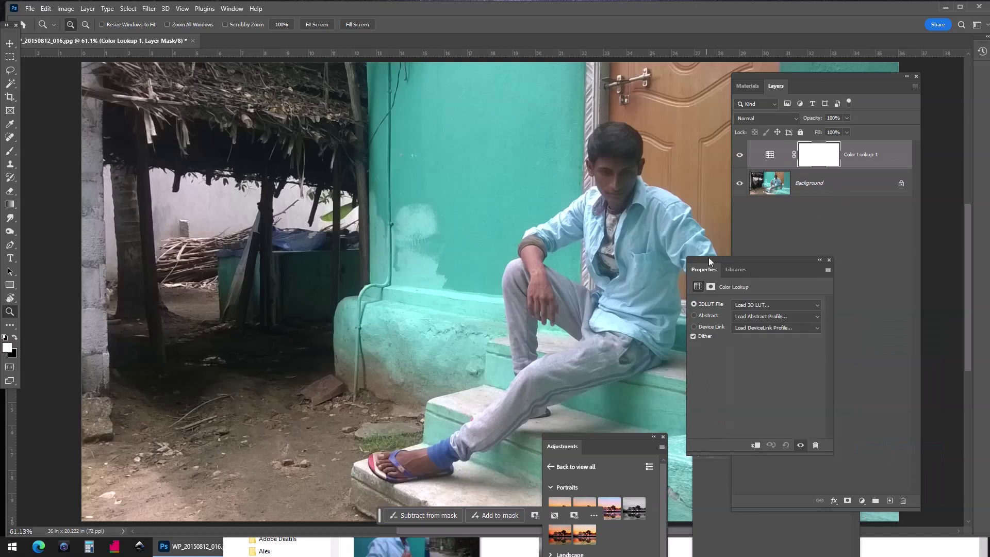
left_click_drag(708, 258, 632, 245)
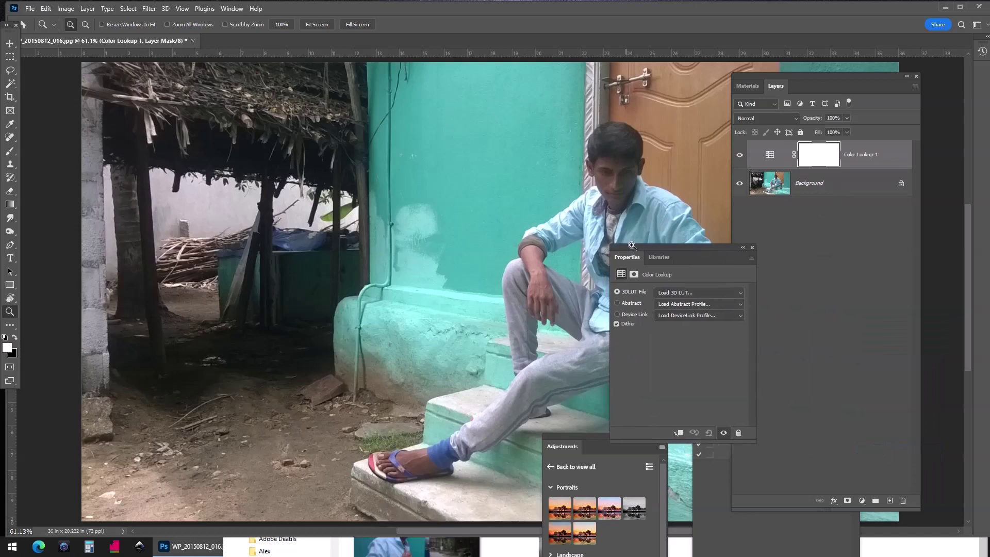
left_click(686, 293)
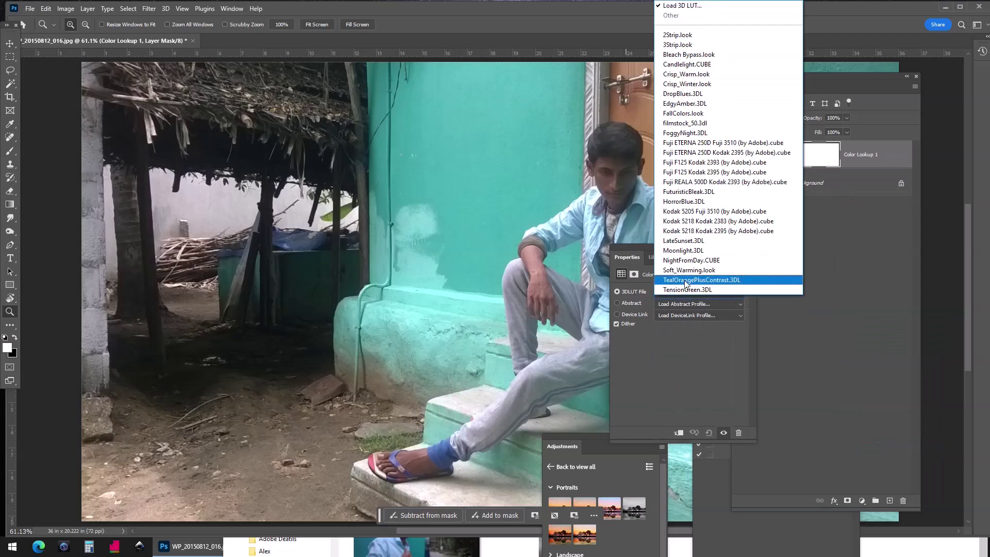
left_click(685, 279)
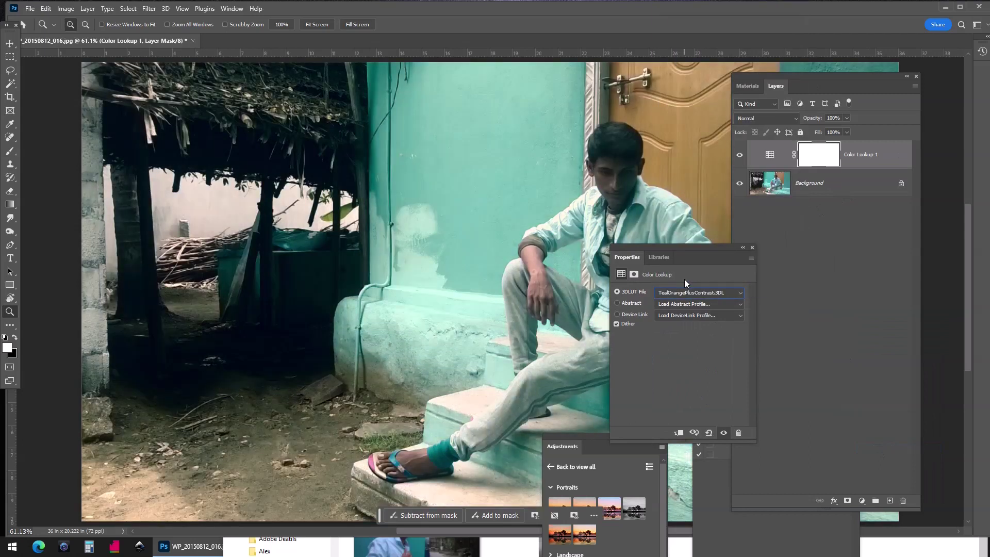
key("Up")
key("Up")
key("Up")
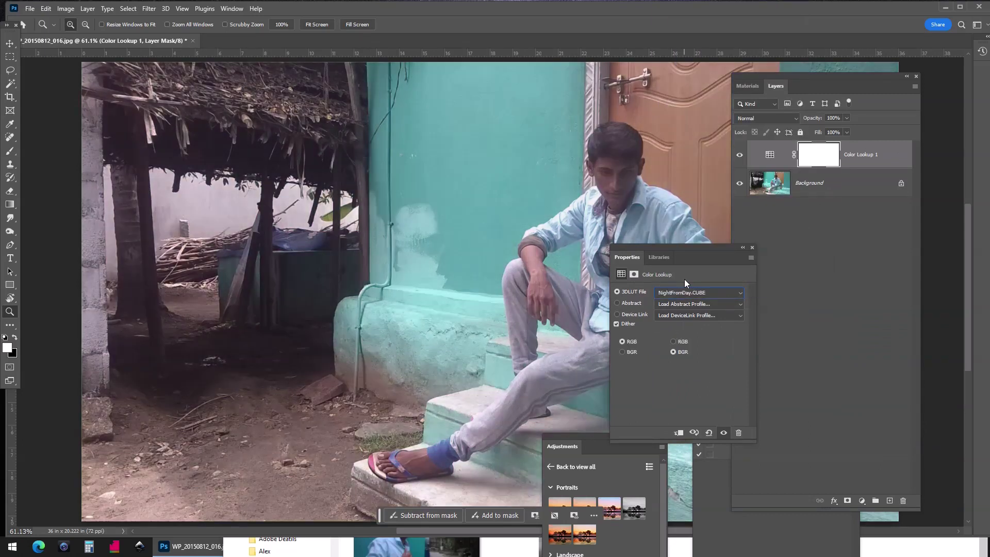
key("Down")
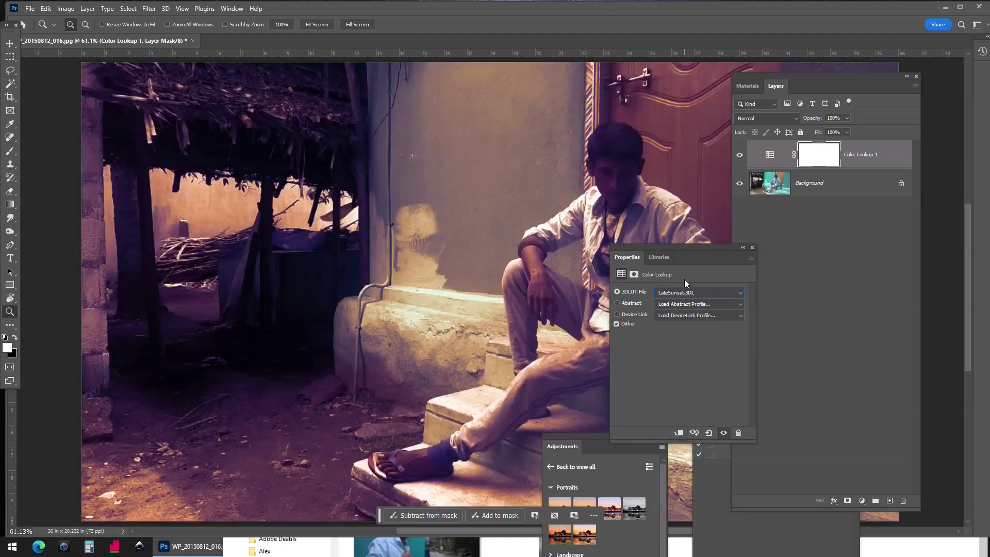
key("Up")
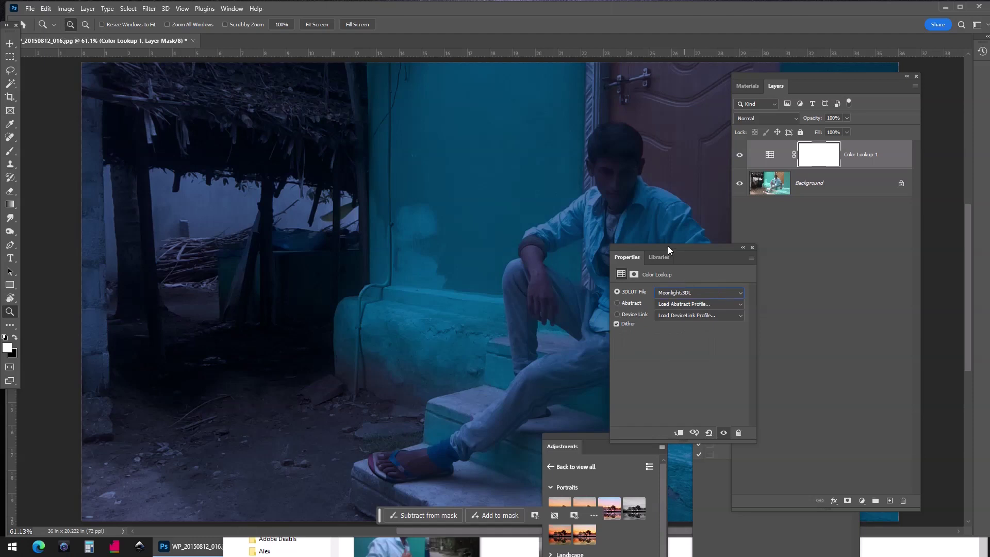
left_click_drag(667, 246, 763, 301)
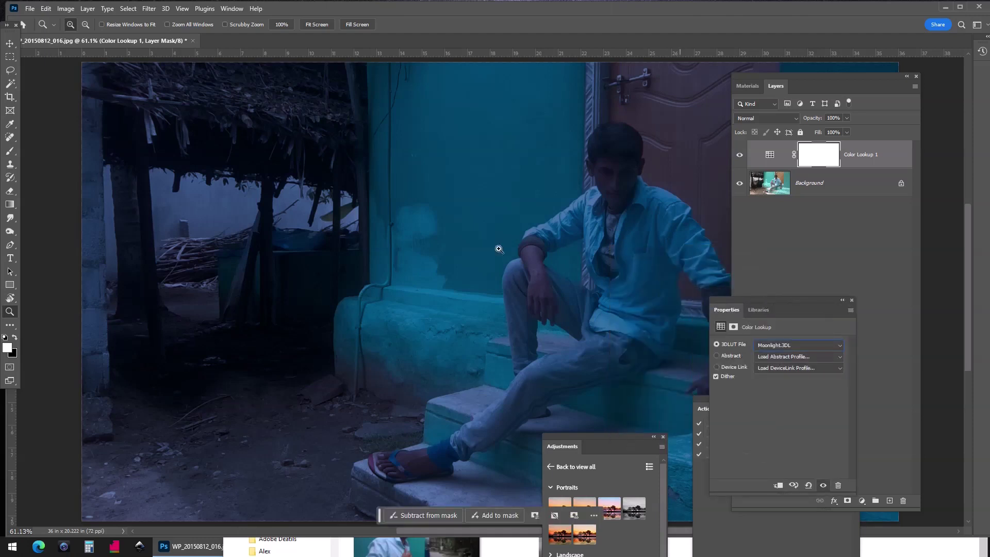
left_click(10, 204)
Pick a standard radial gradient and drag a light patch onto the man's face.
left_click(103, 26)
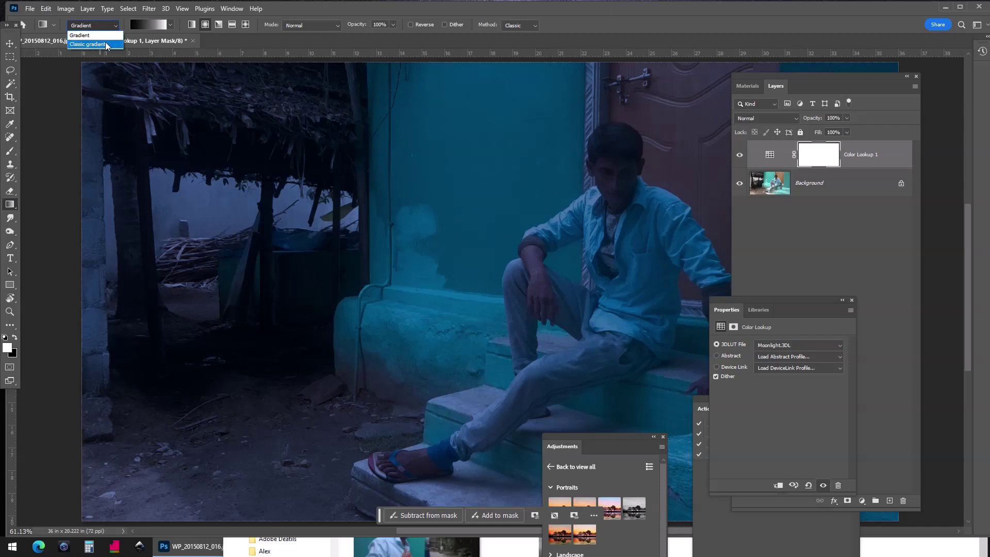
left_click(89, 36)
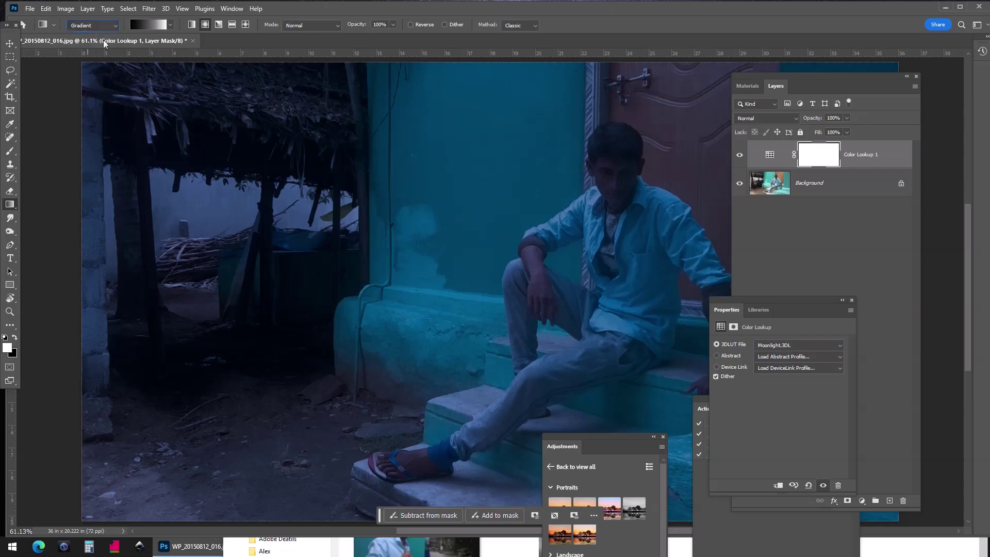
left_click(205, 25)
left_click_drag(505, 128, 562, 187)
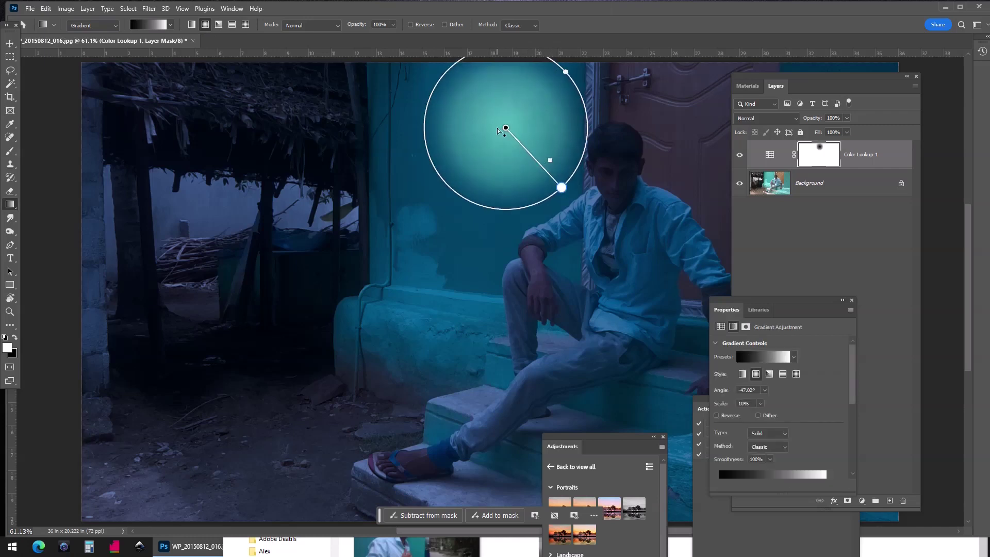
mouse_move(498, 129)
left_mouse_down()
mouse_move(628, 172)
mouse_move(337, 193)
left_mouse_up()
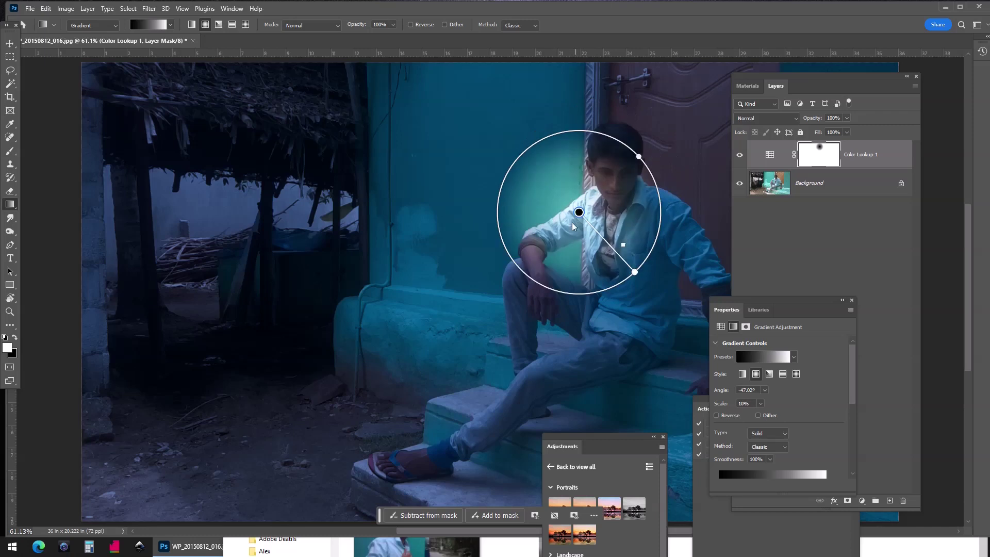
Centre and enlarge the light on his face, softening and stretching it into a tilted ellipse.
mouse_move(581, 181)
left_mouse_down()
mouse_move(656, 159)
mouse_move(612, 178)
left_mouse_up()
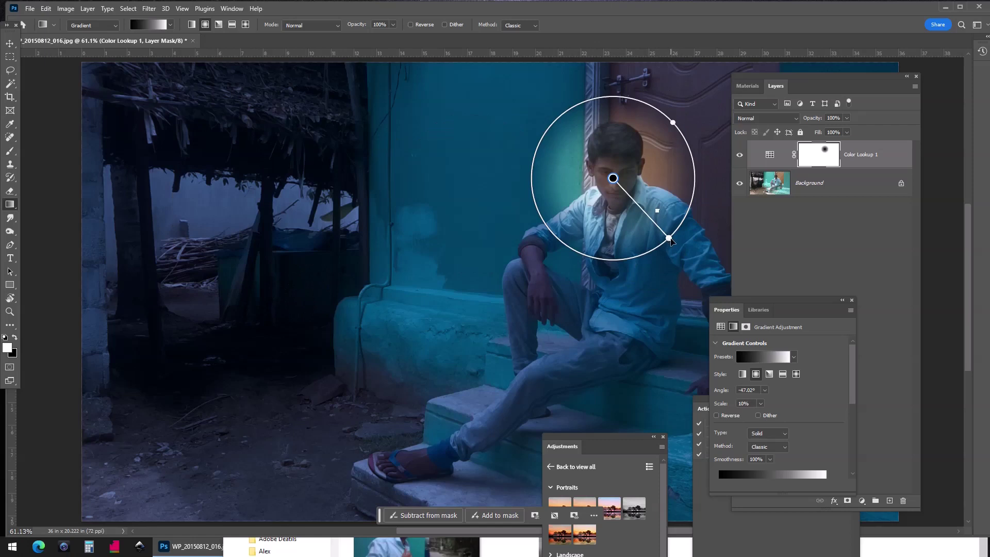
mouse_move(669, 240)
left_mouse_down()
mouse_move(702, 290)
mouse_move(645, 221)
mouse_move(673, 242)
mouse_move(688, 208)
mouse_move(655, 200)
mouse_move(683, 216)
mouse_move(691, 243)
mouse_move(635, 282)
mouse_move(642, 234)
mouse_move(687, 214)
mouse_move(639, 267)
mouse_move(655, 229)
left_mouse_up()
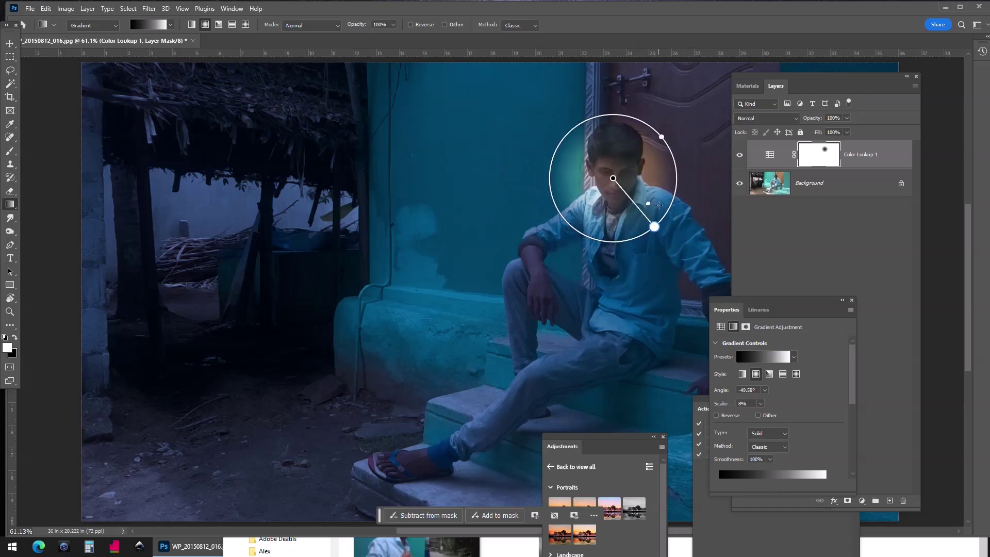
mouse_move(648, 201)
left_mouse_down()
mouse_move(641, 190)
mouse_move(651, 207)
left_mouse_up()
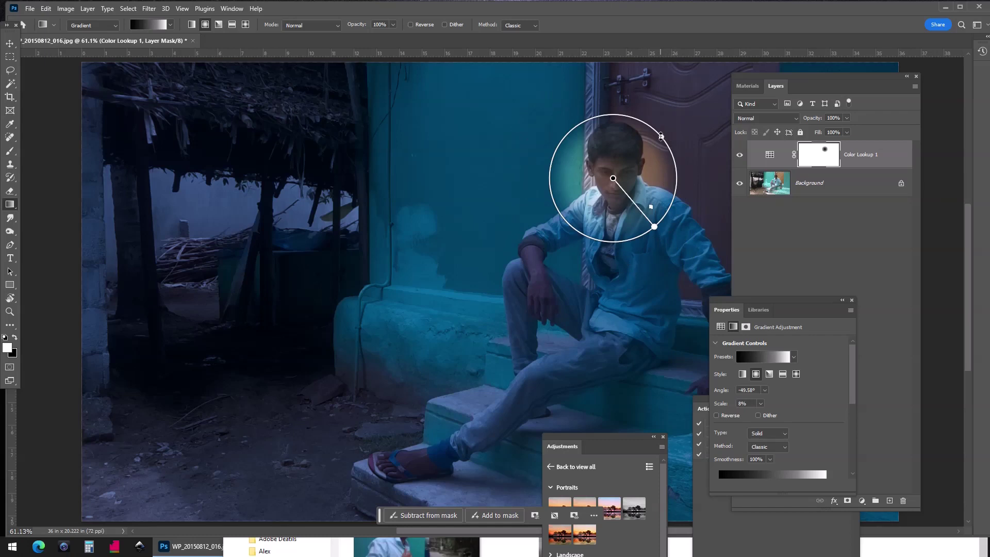
left_click_drag(662, 137, 639, 160)
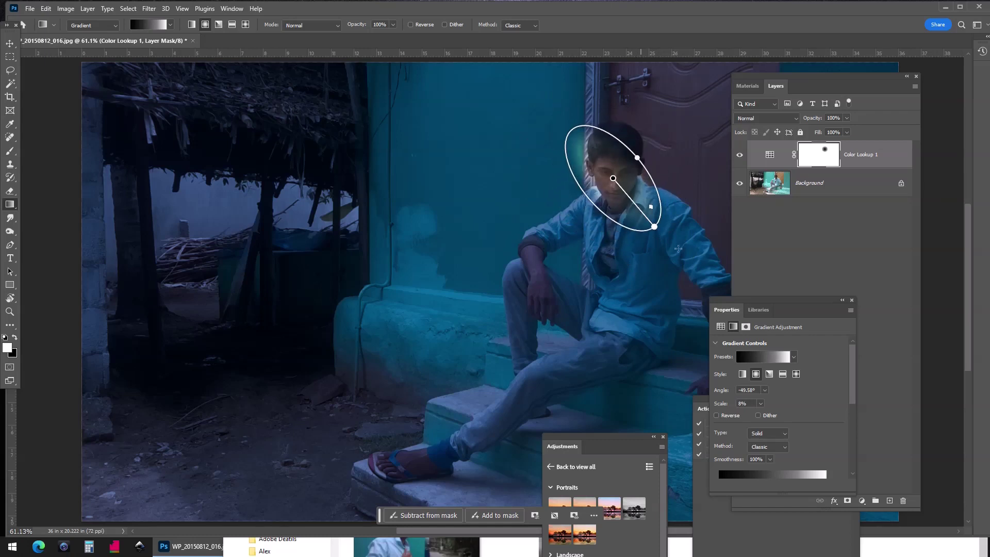
mouse_move(654, 227)
left_mouse_down()
mouse_move(668, 242)
mouse_move(670, 285)
mouse_move(541, 288)
mouse_move(465, 195)
mouse_move(609, 119)
mouse_move(719, 149)
mouse_move(652, 299)
mouse_move(691, 274)
left_mouse_up()
Reshape the light into a larger soft-edged circle settled over the man's face.
mouse_move(613, 178)
left_mouse_down()
mouse_move(610, 161)
mouse_move(602, 198)
mouse_move(613, 169)
left_mouse_up()
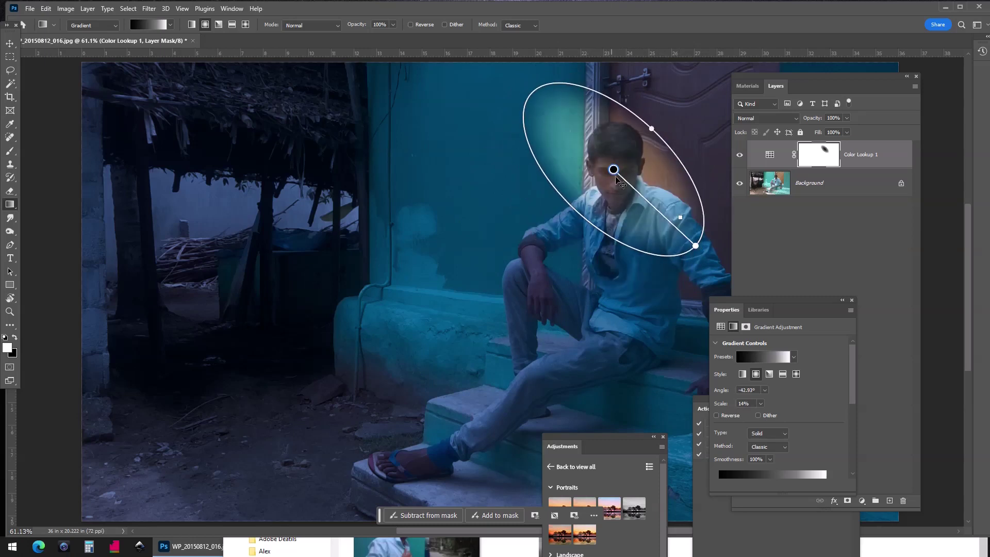
left_click_drag(653, 129, 711, 81)
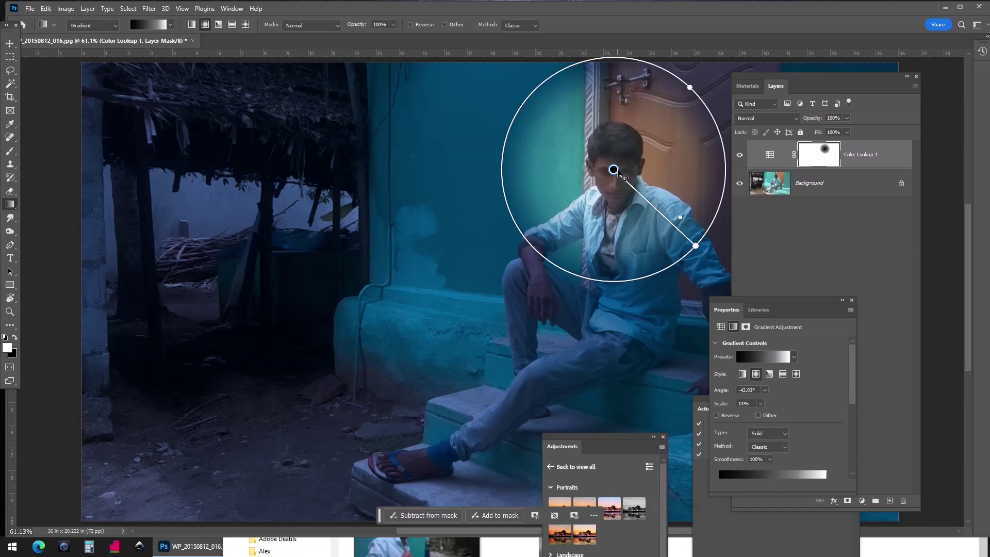
left_click_drag(681, 218, 657, 193)
left_click_drag(613, 169, 572, 192)
left_click_drag(283, 249, 667, 185)
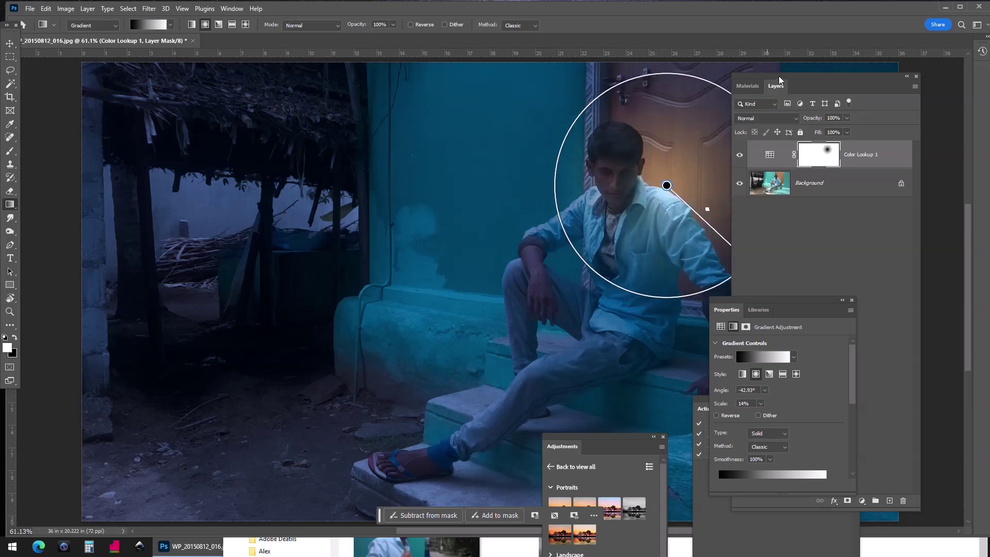
left_click_drag(779, 80, 861, 113)
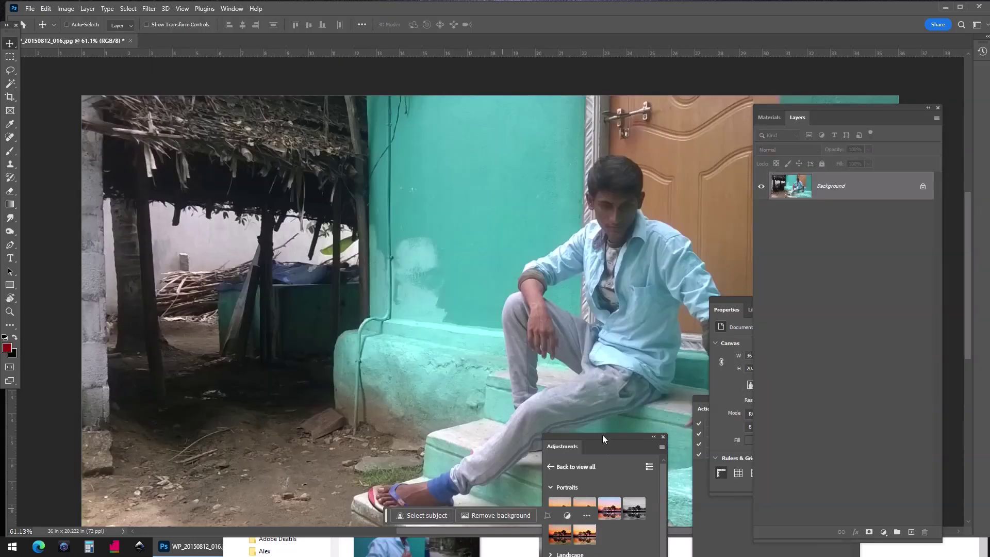
Move the adjustment presets aside and automatically remove the photo's background.
left_click_drag(589, 436, 640, 364)
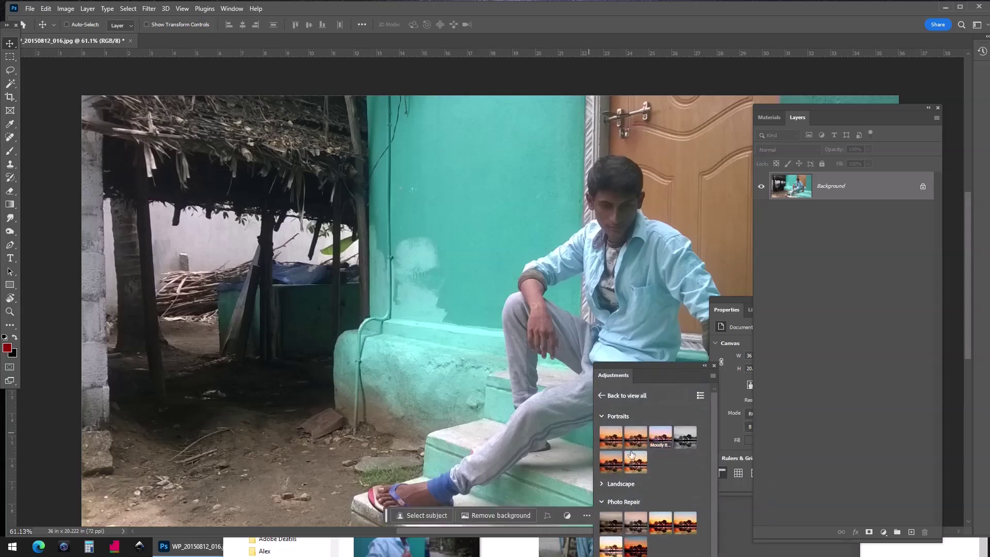
left_click(488, 515)
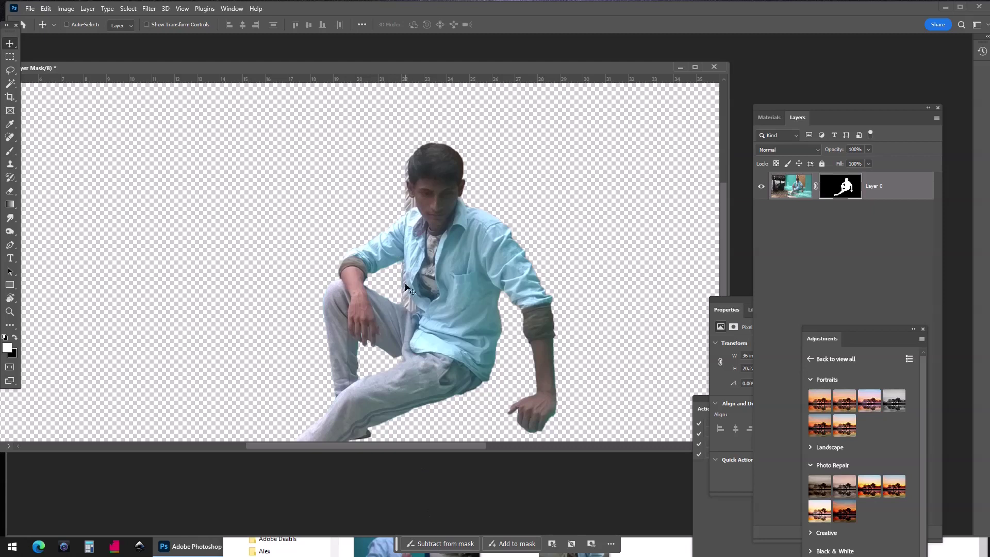
left_click(446, 545)
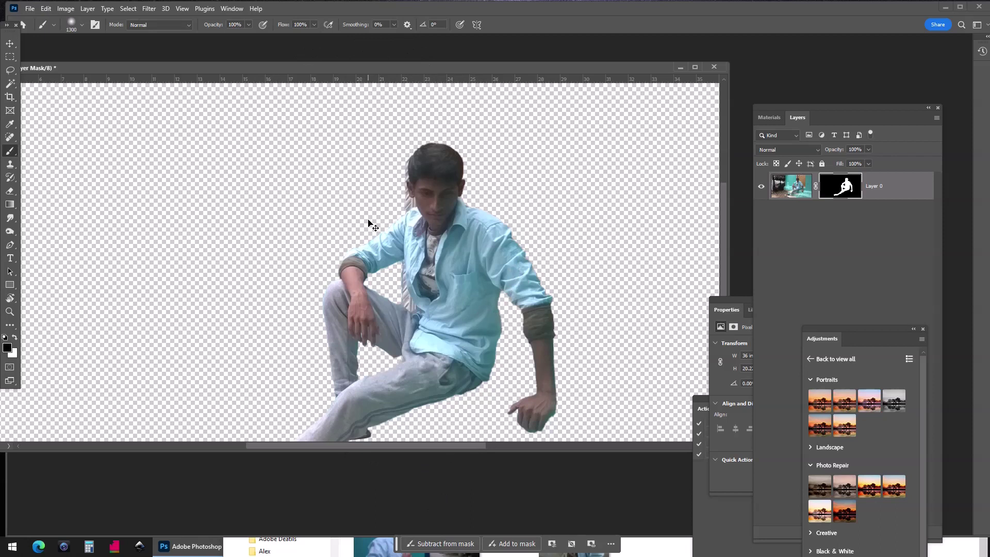
With a small brush, mask leftover background beside the hair, ear and shirt collar.
scroll(368, 222, "up", 5)
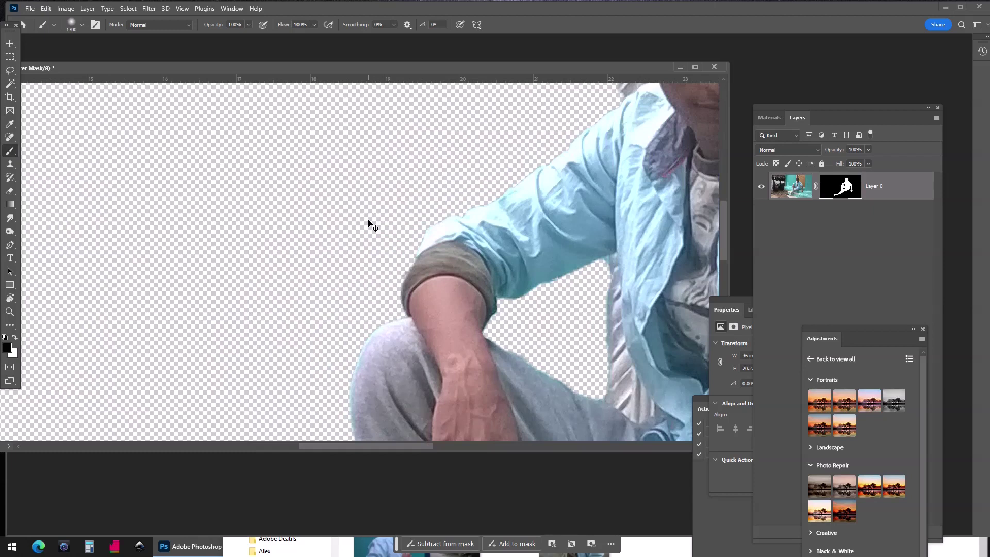
left_click_drag(617, 133, 324, 351)
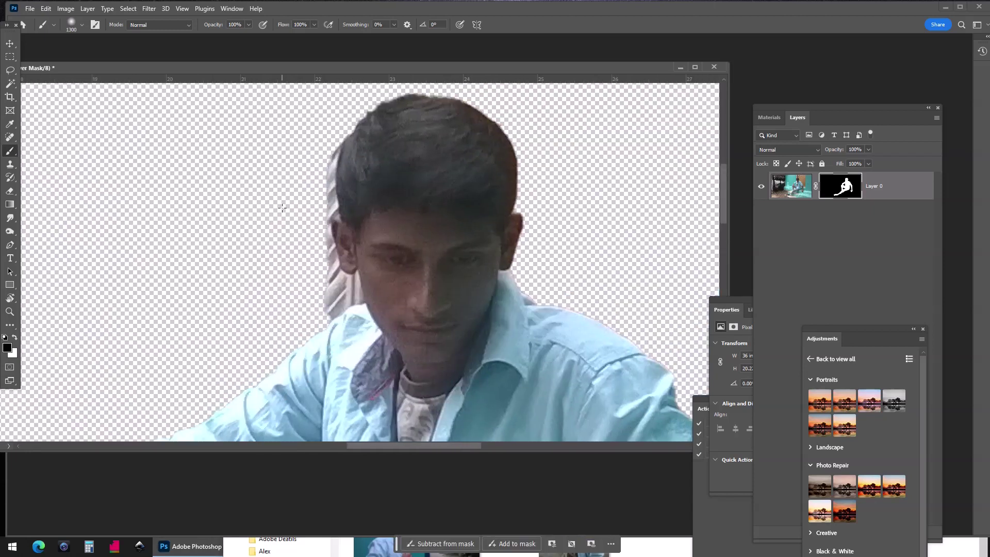
key("bracketleft")
key("bracketleft")
key("bracketleft")
key("bracketleft")
key("bracketleft")
key("bracketleft")
key("bracketleft")
key("bracketleft")
key("bracketleft")
key("bracketleft")
key("bracketleft")
key("bracketleft")
key("bracketleft")
key("bracketleft")
key("bracketleft")
key("bracketleft")
key("bracketleft")
key("bracketleft")
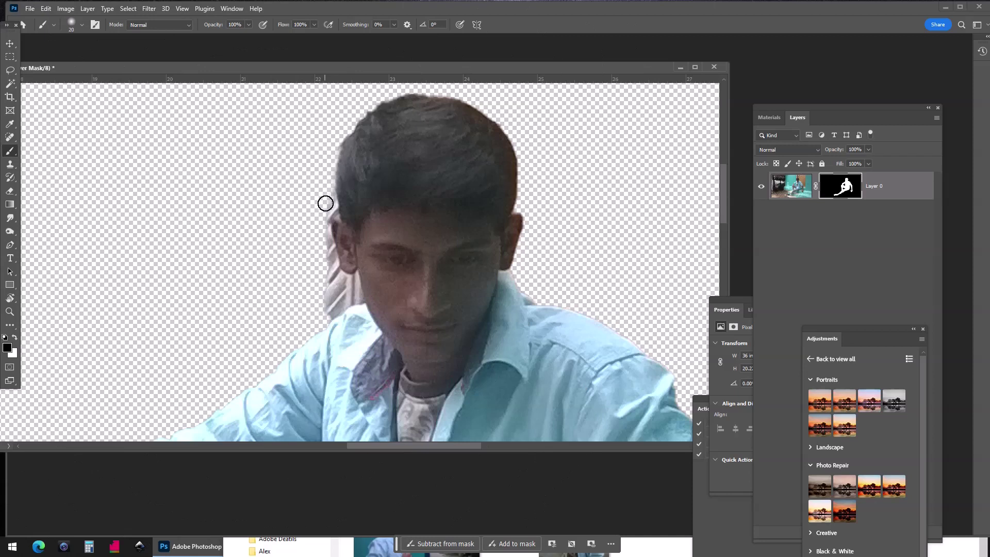
mouse_move(326, 206)
left_mouse_down()
mouse_move(331, 277)
mouse_move(330, 261)
mouse_move(352, 292)
mouse_move(316, 307)
mouse_move(324, 311)
left_mouse_up()
left_click_drag(560, 276, 490, 82)
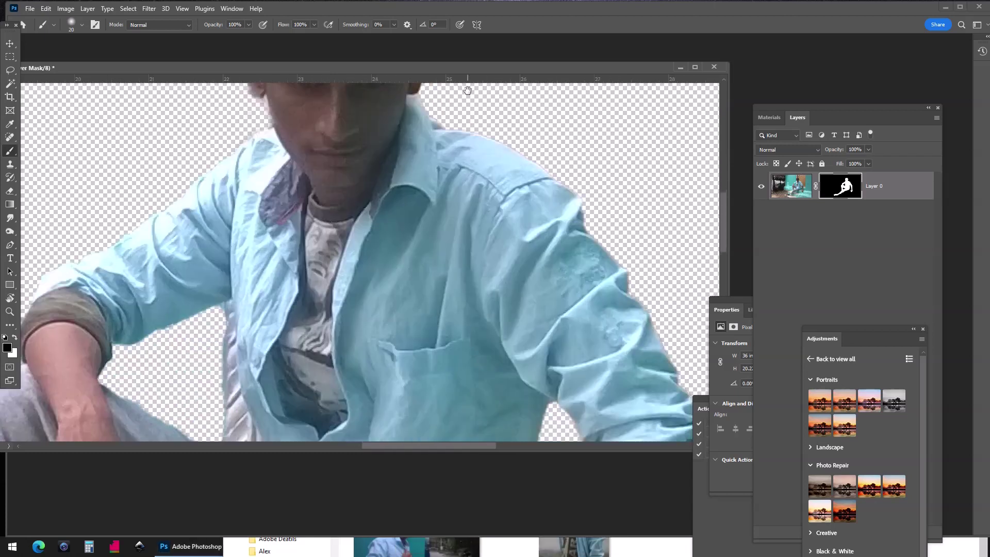
left_click_drag(464, 361, 398, 206)
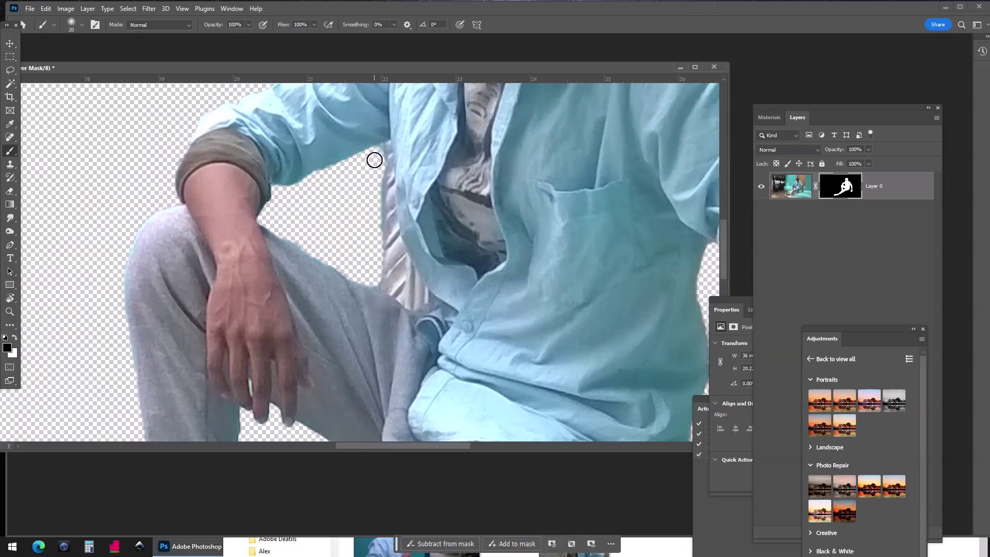
mouse_move(385, 150)
left_mouse_down()
mouse_move(397, 258)
mouse_move(400, 246)
mouse_move(431, 299)
mouse_move(405, 299)
mouse_move(378, 270)
mouse_move(378, 188)
mouse_move(397, 280)
left_mouse_up()
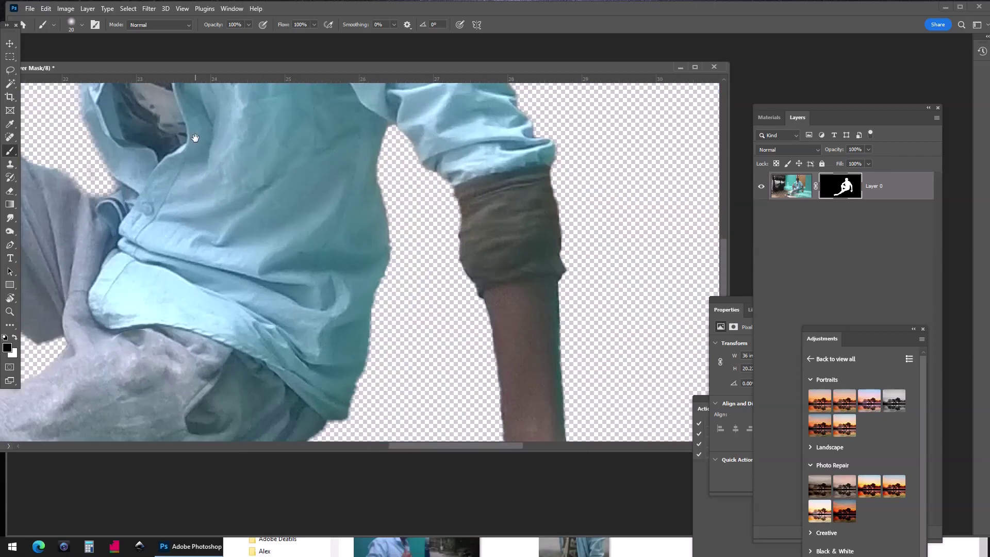
Fix the band painted across the face and touch up the mask edge along the ear.
mouse_move(261, 243)
left_mouse_down()
mouse_move(684, 350)
mouse_move(415, 148)
mouse_move(437, 286)
mouse_move(397, 331)
mouse_move(419, 372)
left_mouse_up()
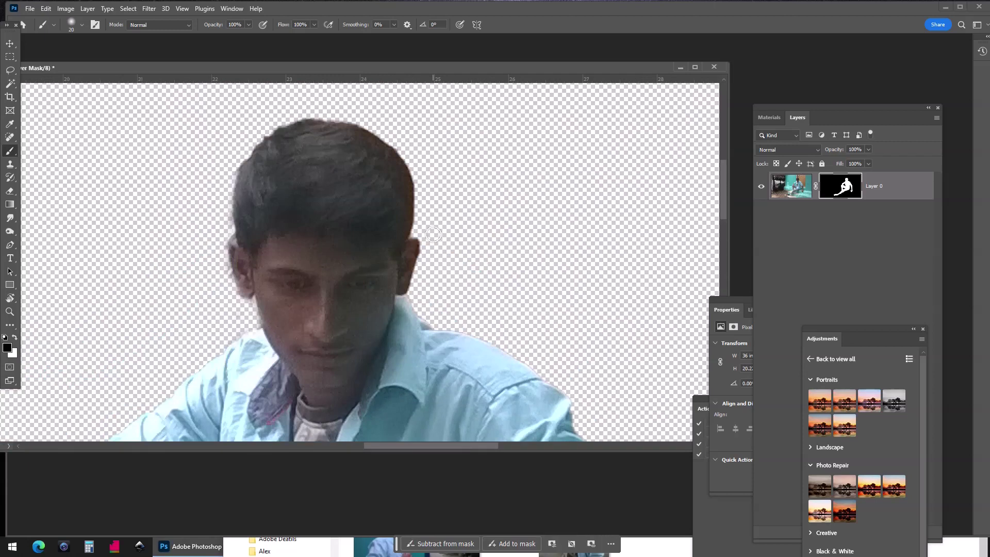
left_click_drag(436, 226, 129, 342)
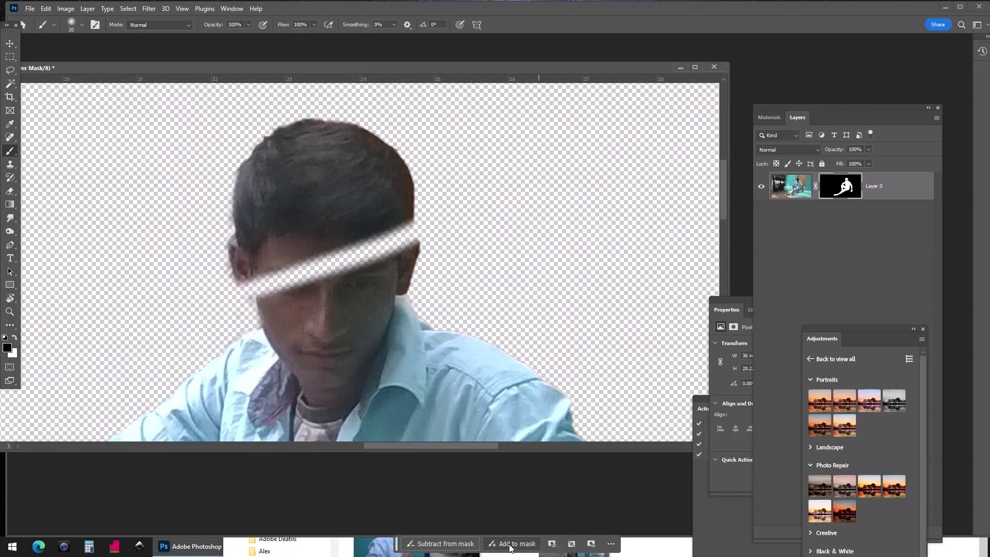
mouse_move(240, 283)
left_mouse_down()
mouse_move(446, 220)
mouse_move(280, 270)
left_mouse_up()
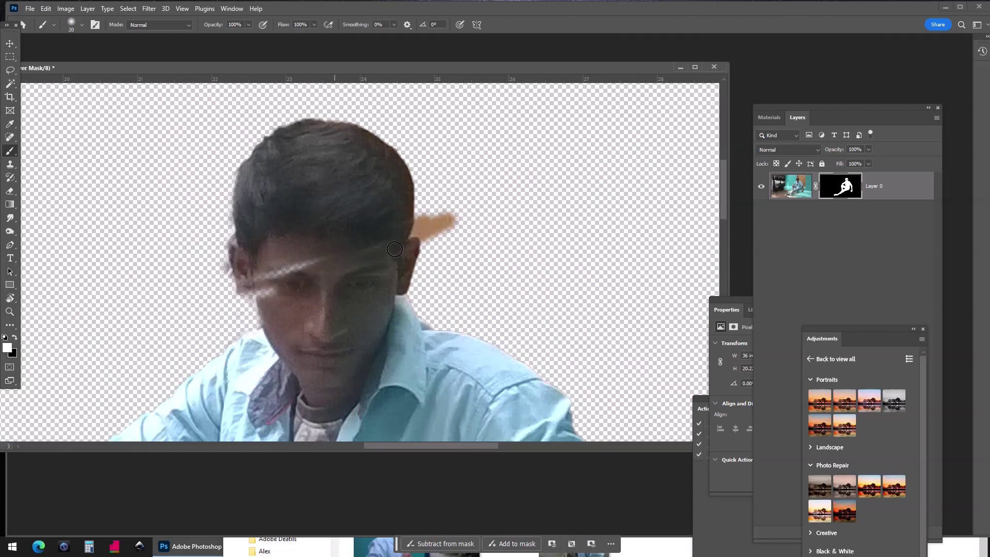
key("ctrl+z")
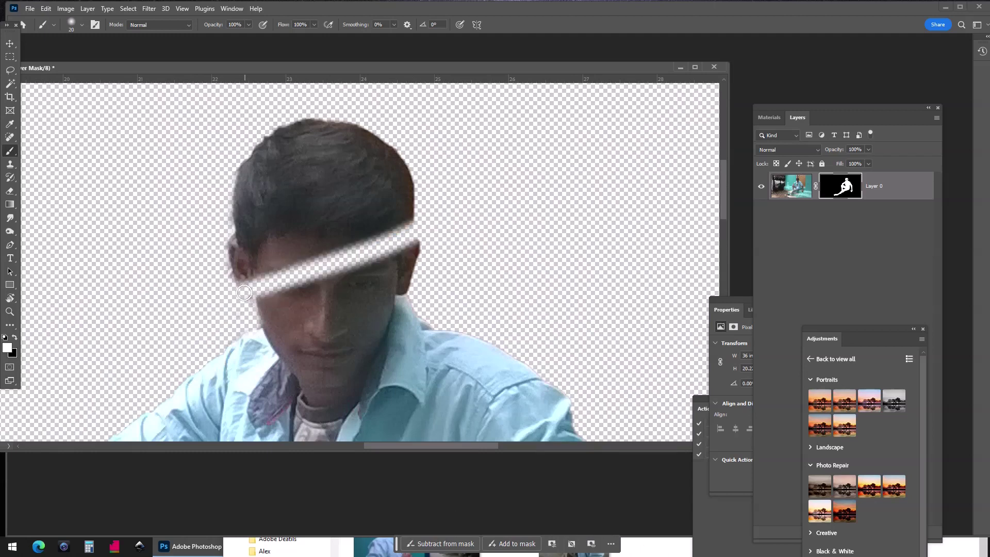
mouse_move(262, 291)
left_mouse_down()
mouse_move(339, 246)
mouse_move(377, 253)
left_mouse_up()
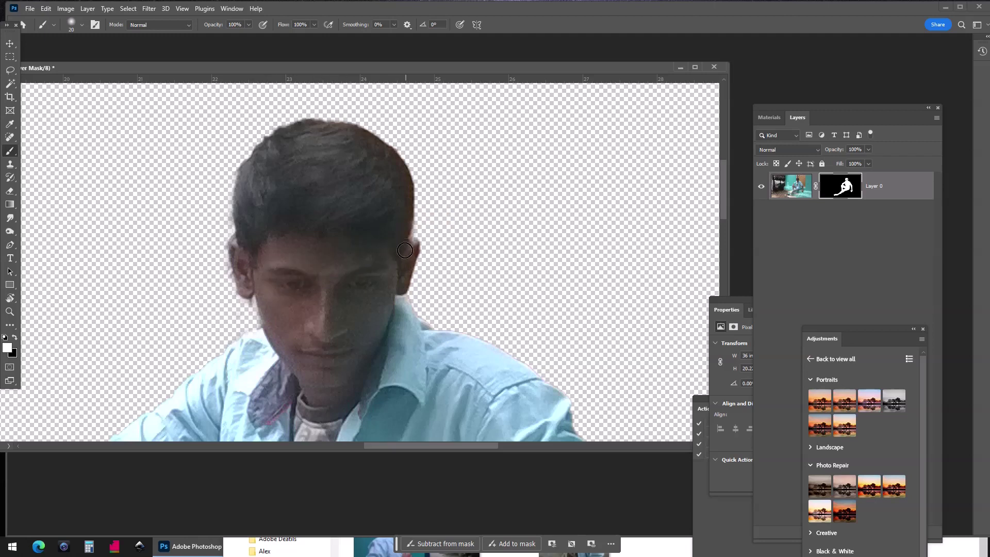
left_click_drag(404, 250, 411, 242)
mouse_move(316, 264)
left_mouse_down()
mouse_move(296, 237)
mouse_move(186, 177)
left_mouse_up()
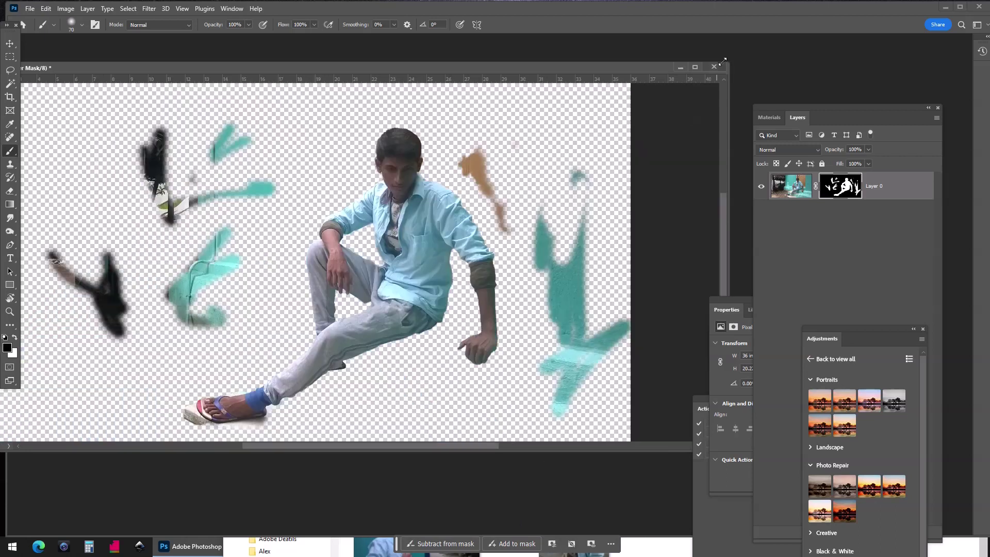
Close the cut-out document and all remaining photos, then clear the recent files list.
left_click(713, 67)
left_click(495, 205)
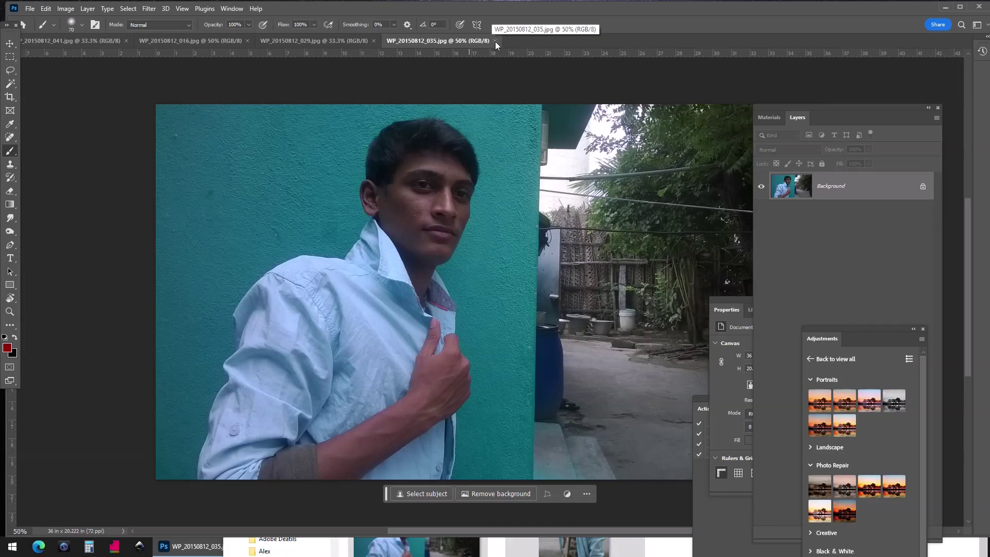
left_click(495, 42)
left_click(373, 40)
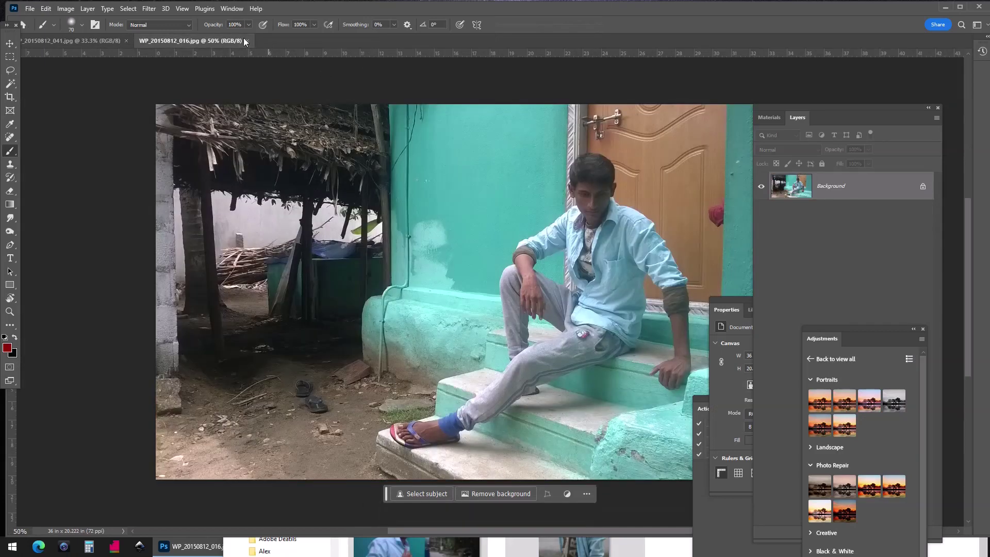
left_click(246, 41)
left_click(126, 42)
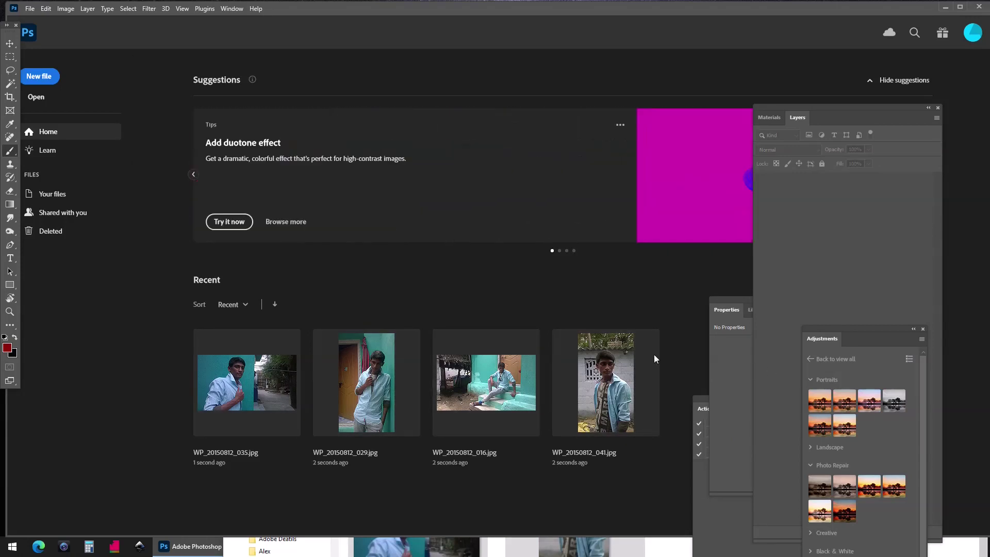
left_click(29, 8)
mouse_move(50, 69)
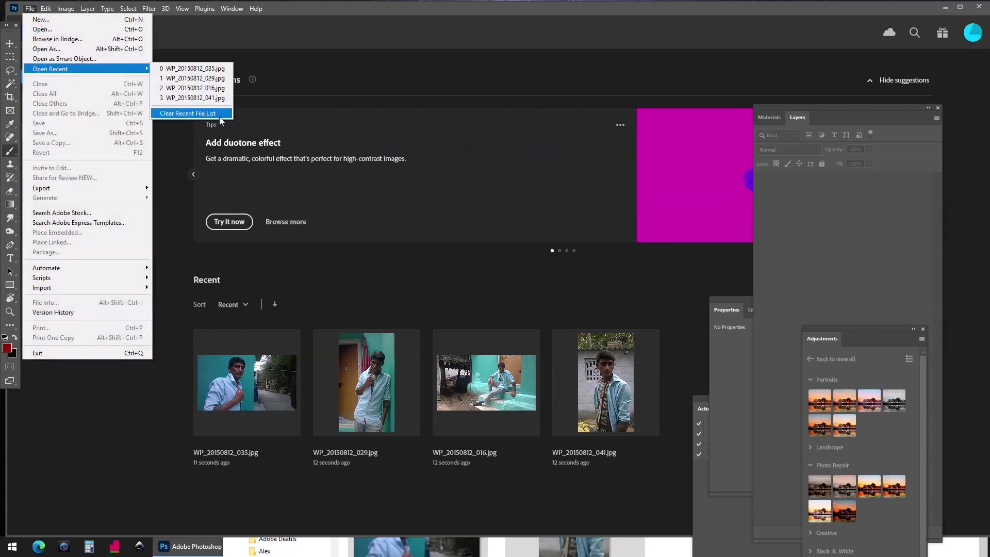
left_click(215, 114)
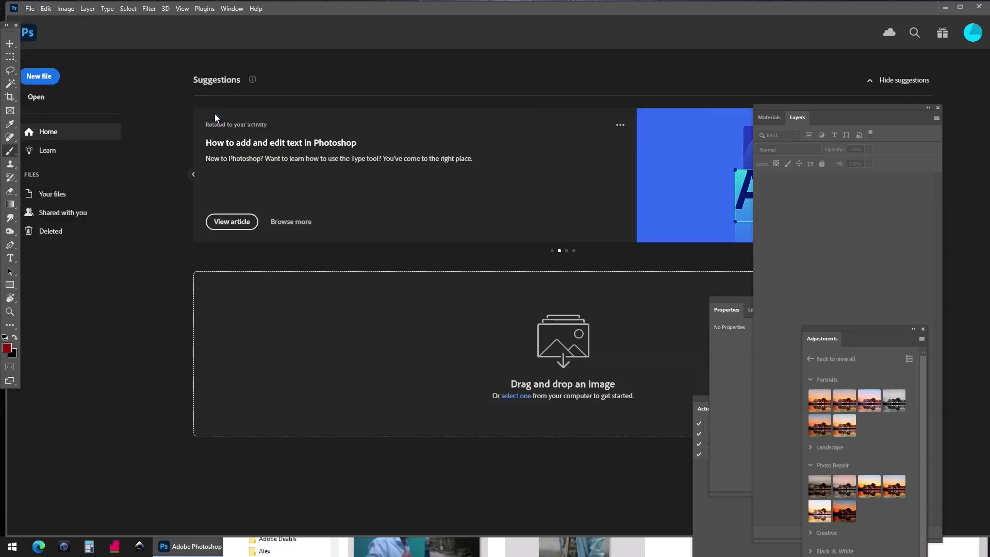